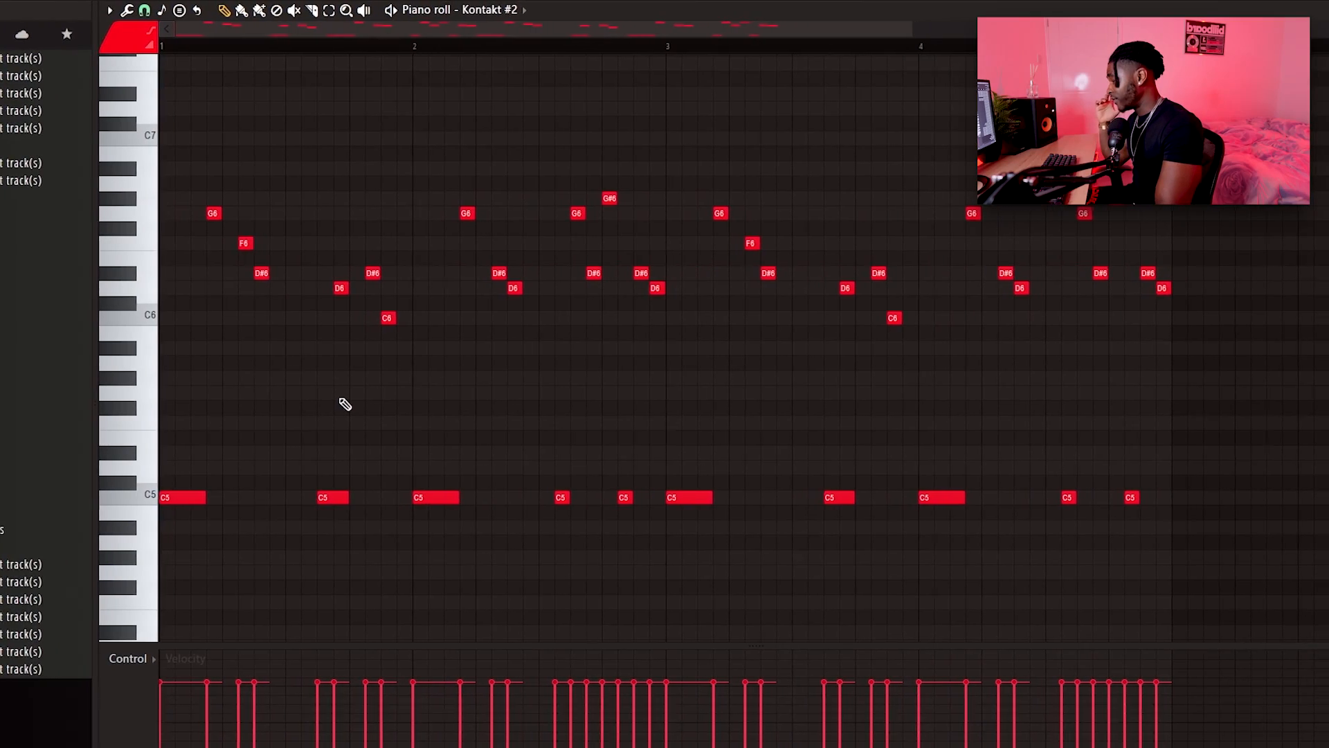
Play the melody and add G5 and D6 notes after the G#5 in the new C minor phrase.
key("space")
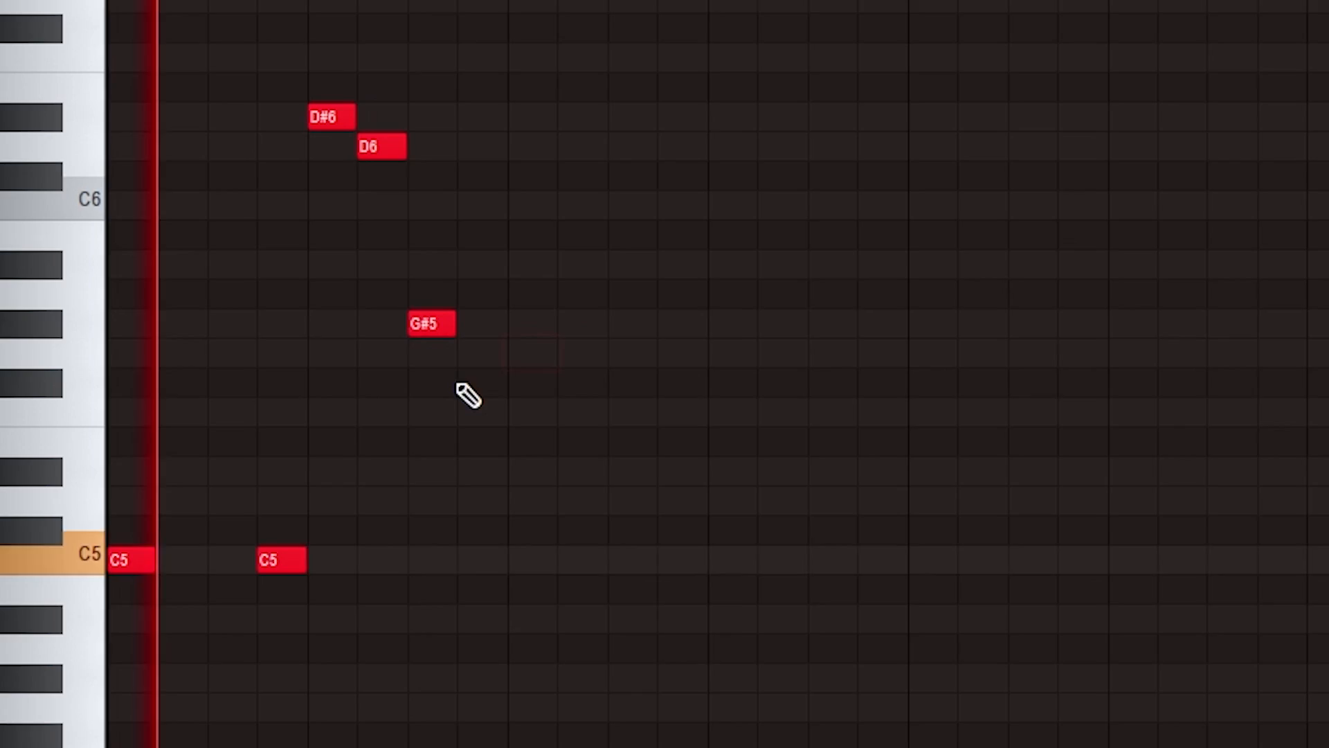
left_click(439, 350)
left_click(448, 211)
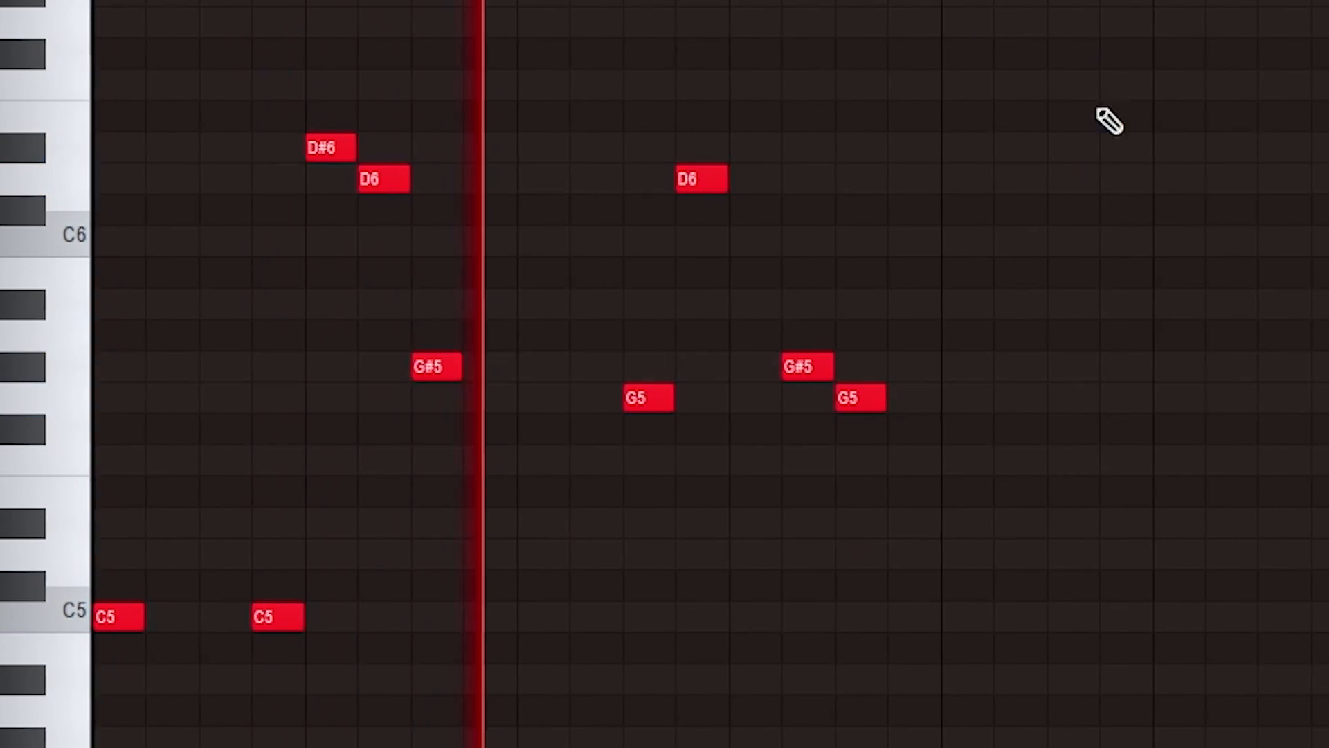
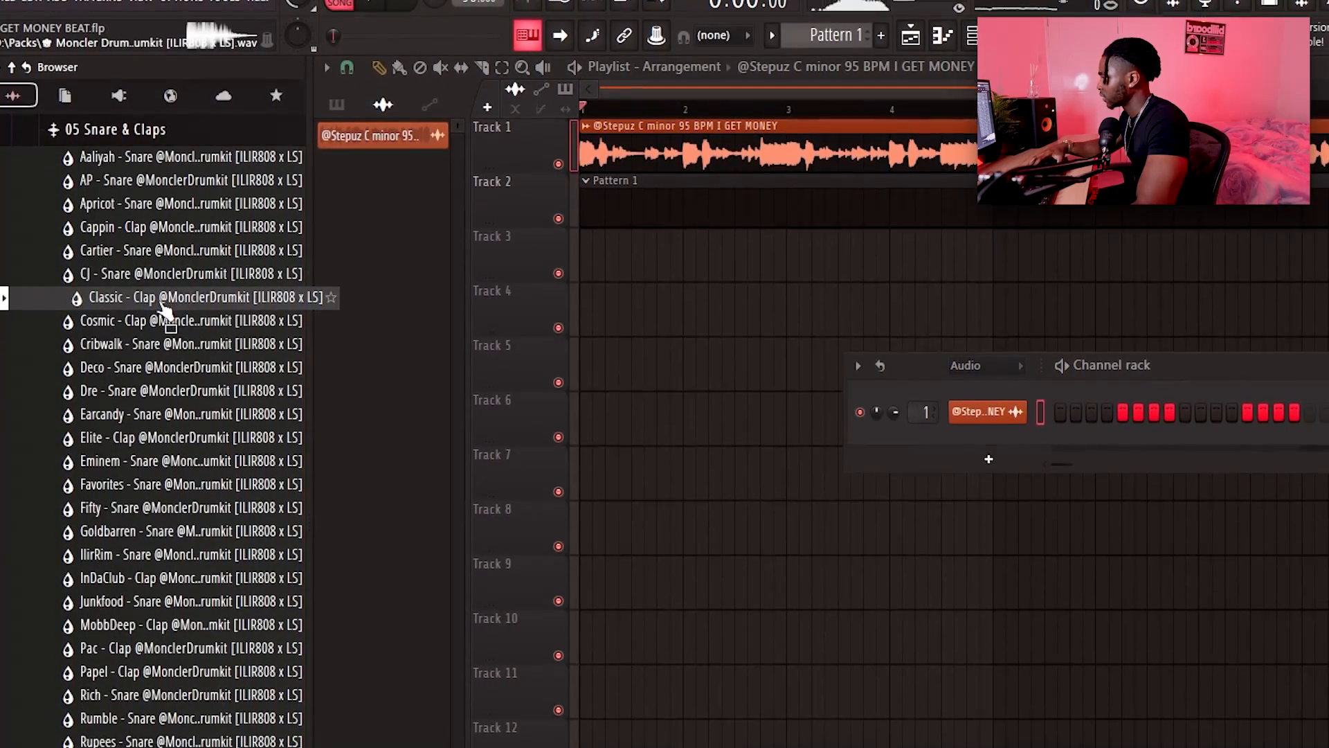
Load the Classic Clap sample into the channel rack and place its hits along C5 to build the clap pattern.
left_click_drag(167, 312, 952, 446)
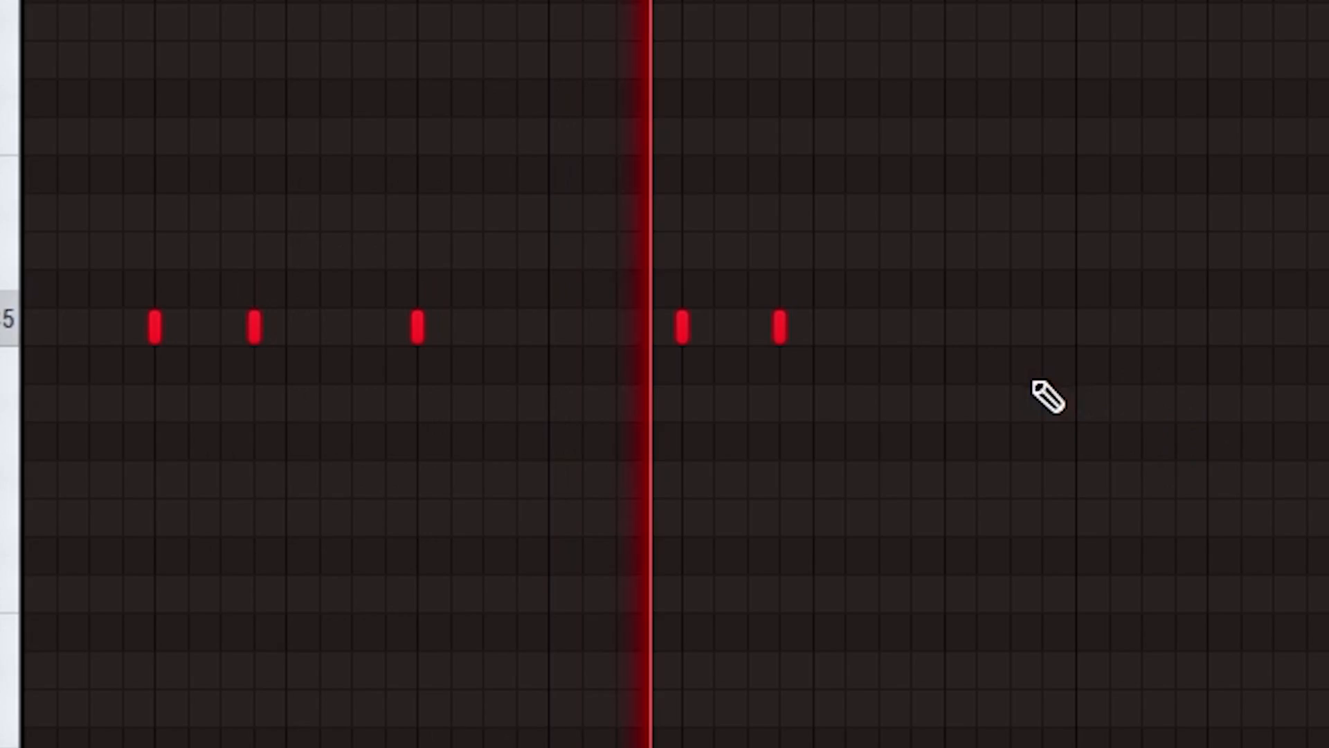
left_click(863, 327)
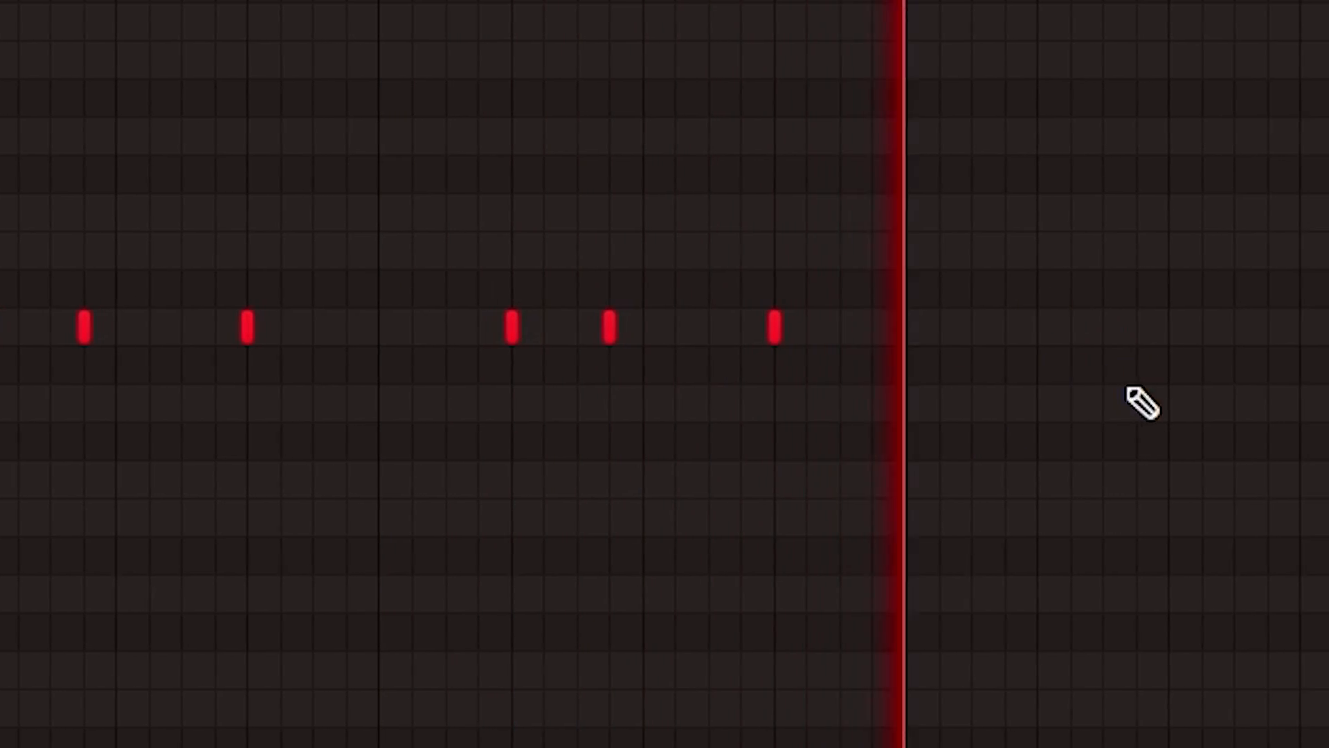
left_click(1124, 326)
left_click(1053, 328)
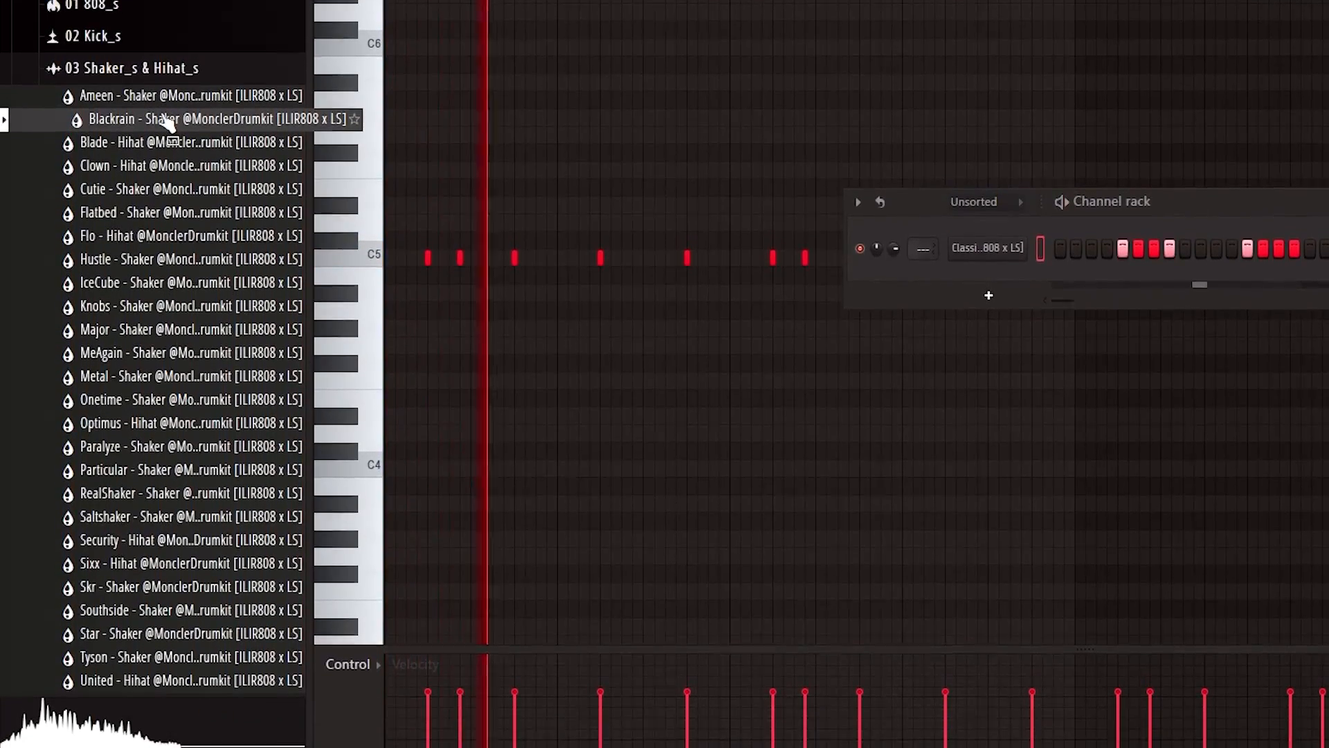
Load the Blackrain Shaker sample and give its three opening C5 hits differing velocities, with the middle hit loudest.
left_click_drag(159, 138, 988, 239)
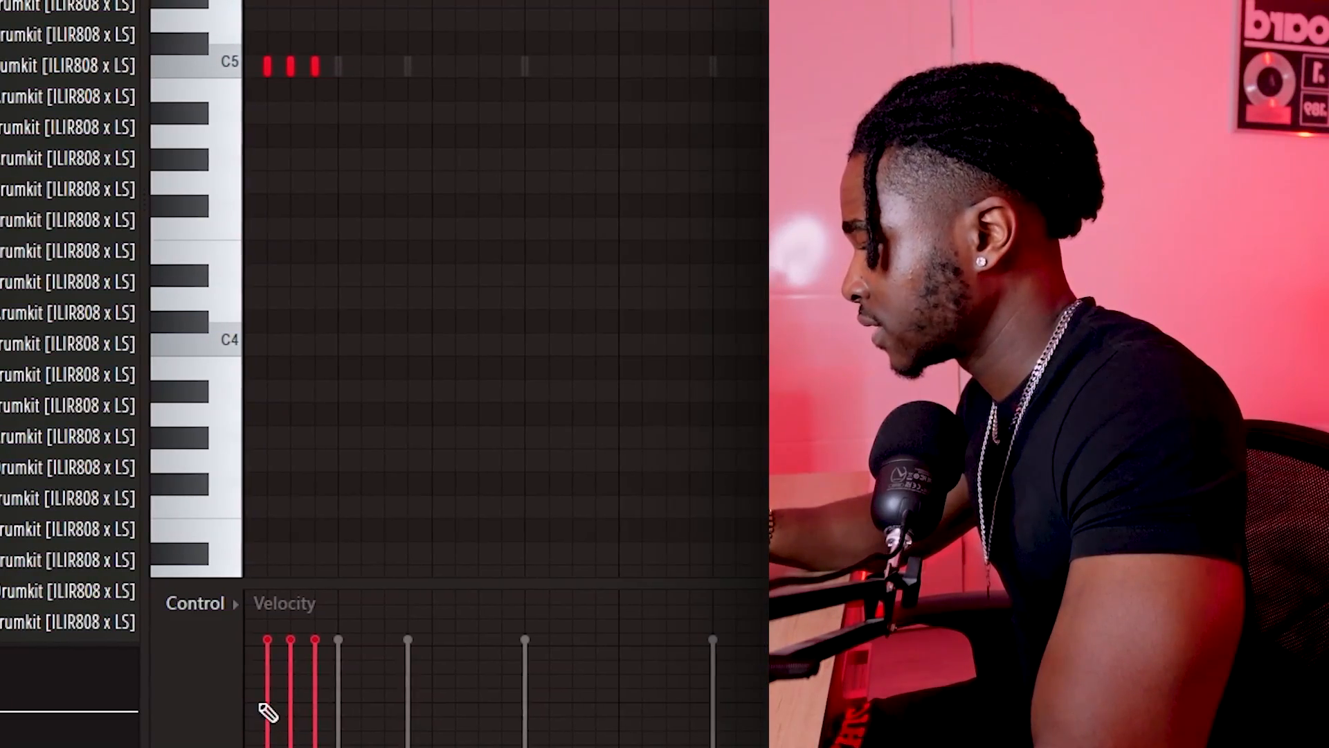
left_click_drag(266, 685, 283, 742)
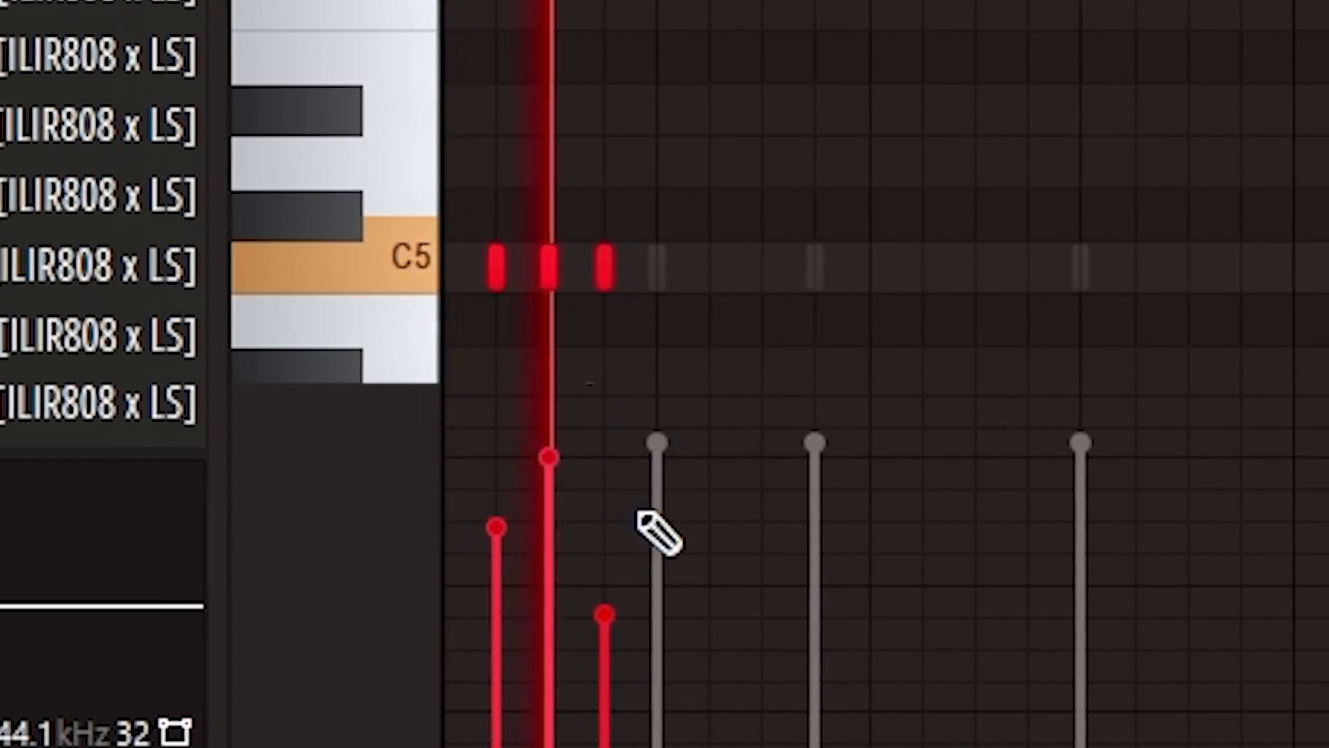
left_click_drag(594, 540, 530, 560)
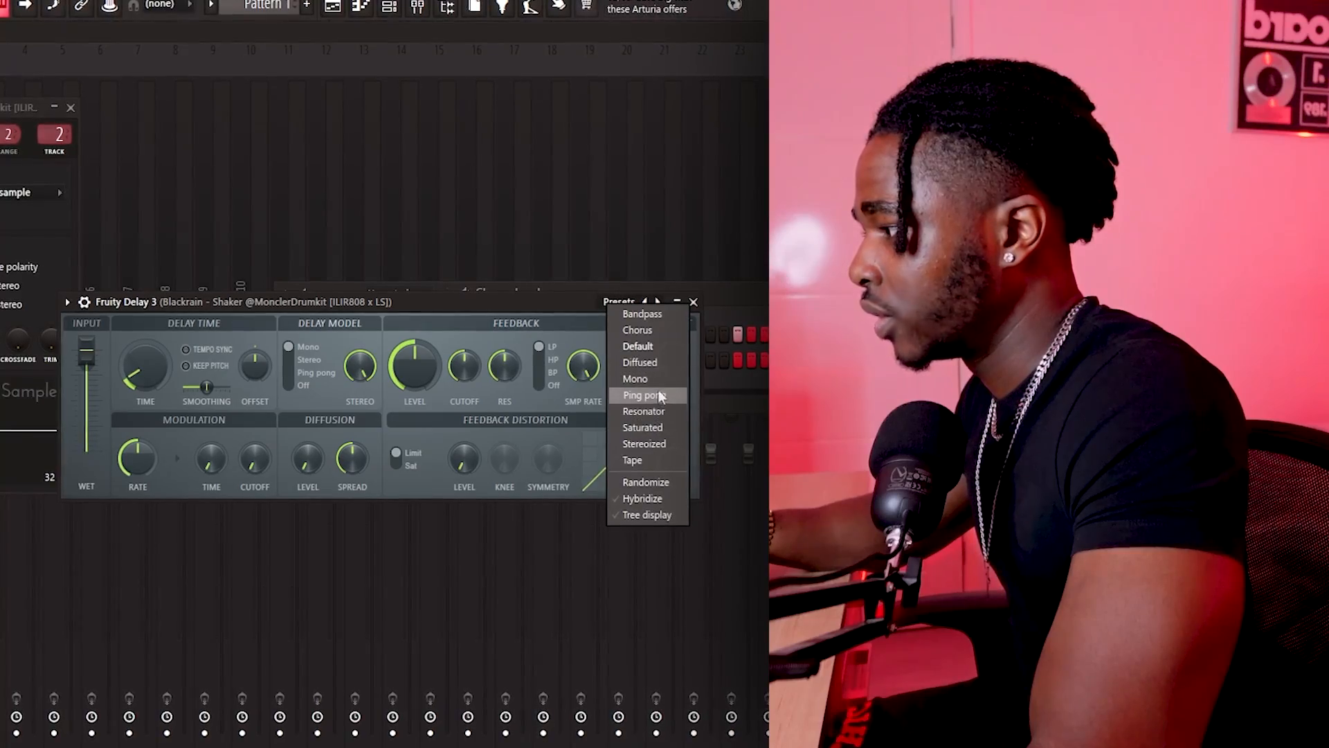
Apply the Ping pong preset to the shaker's Fruity Delay 3 and set the feedback filter to HP.
left_click(632, 392)
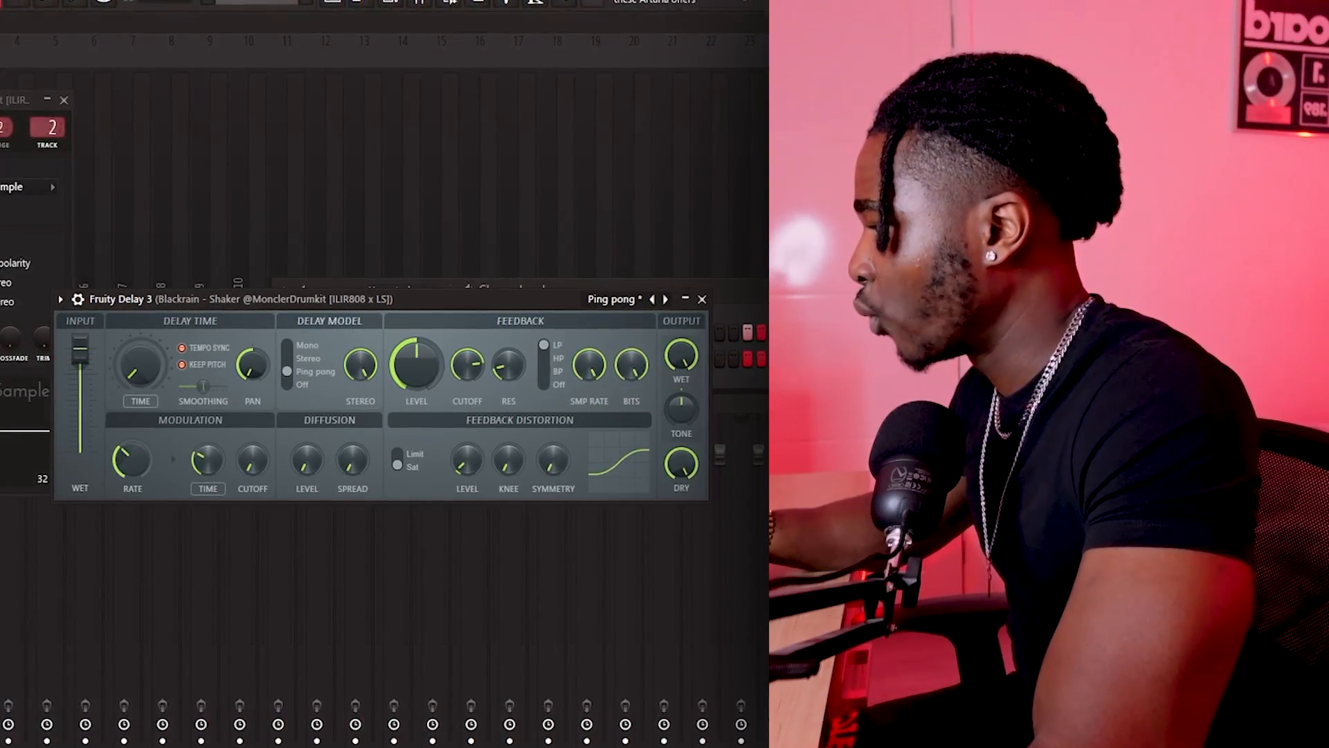
left_click(544, 358)
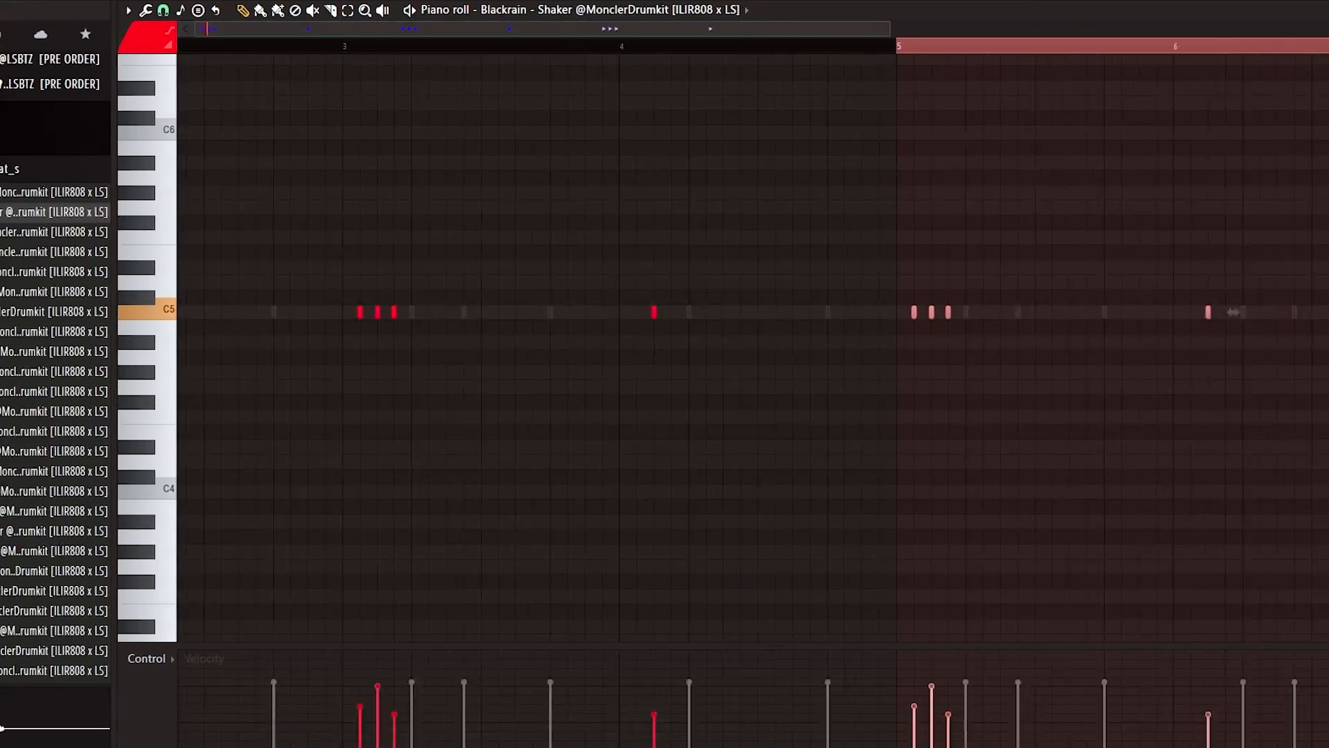
Duplicate the shaker's two-bar pattern into bars 7 and 8.
scroll(1233, 311, "down", 3)
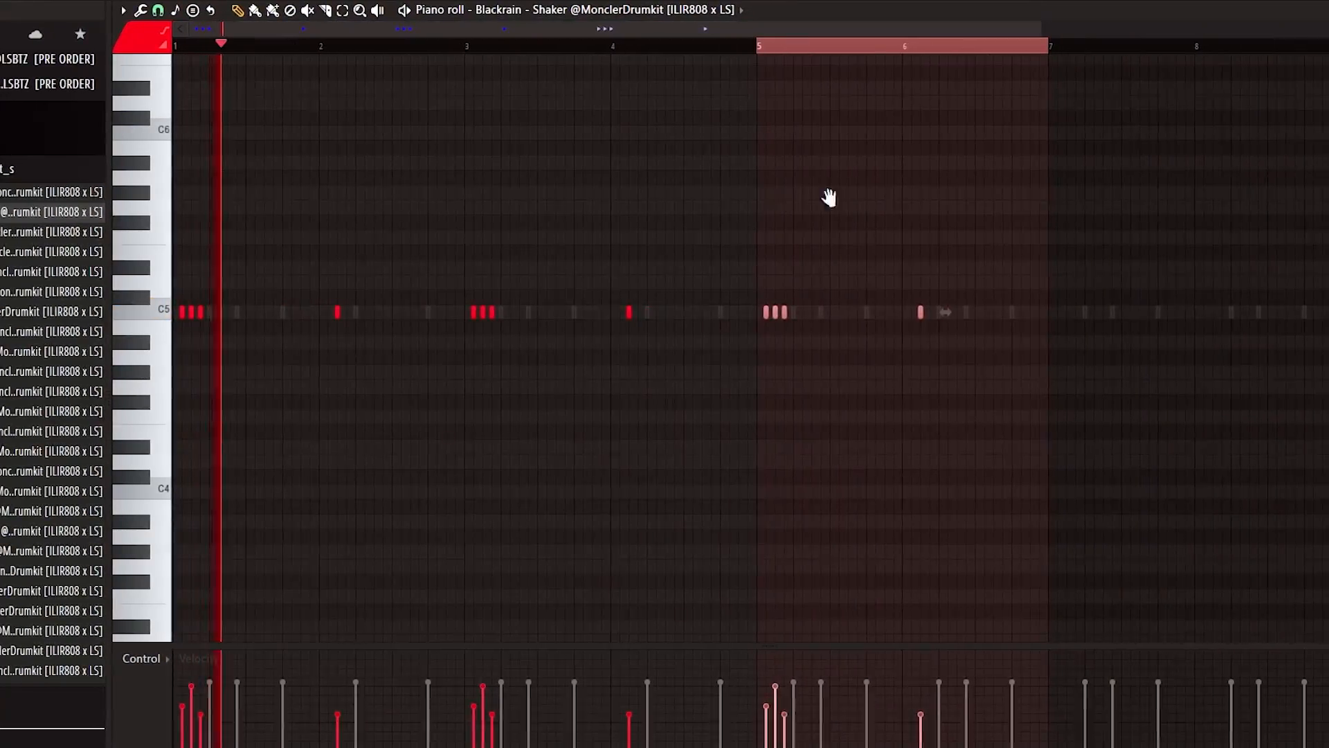
left_click_drag(836, 199, 852, 189)
key("ctrl+b")
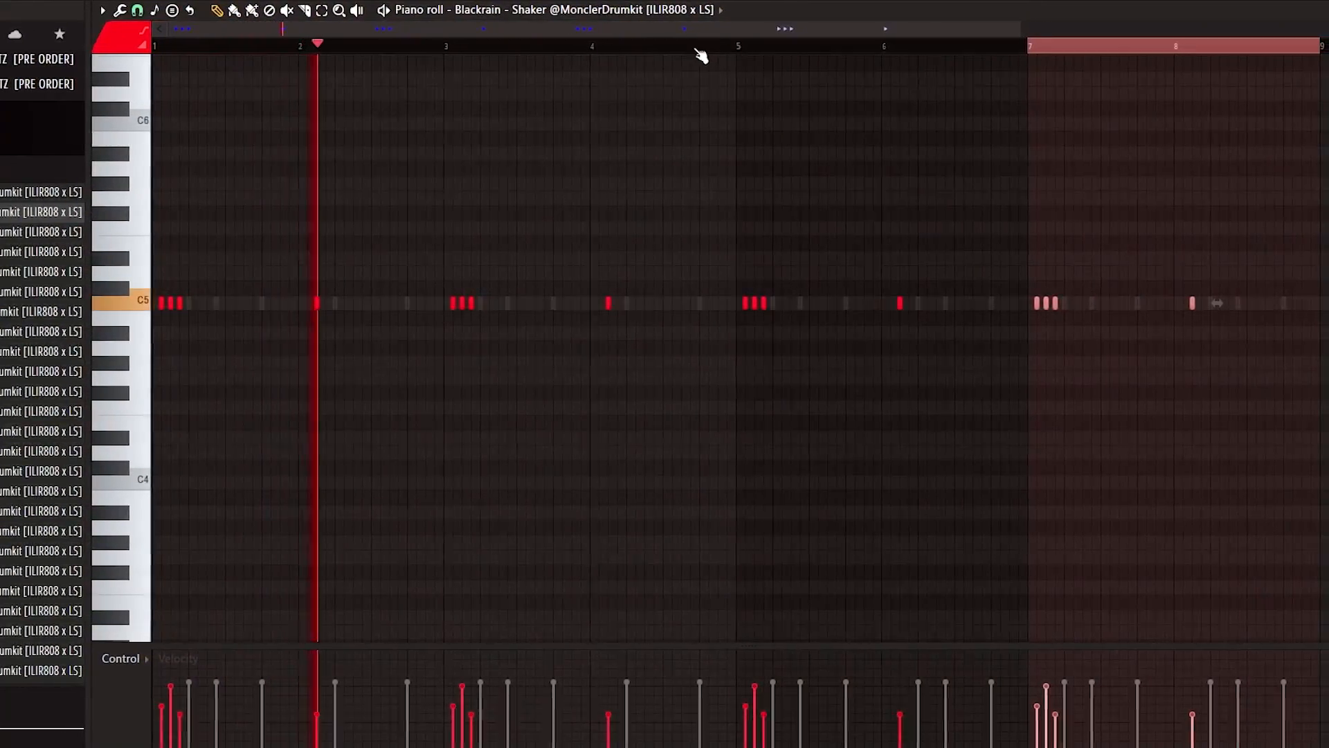
scroll(701, 55, "down", 2)
key("ctrl+d")
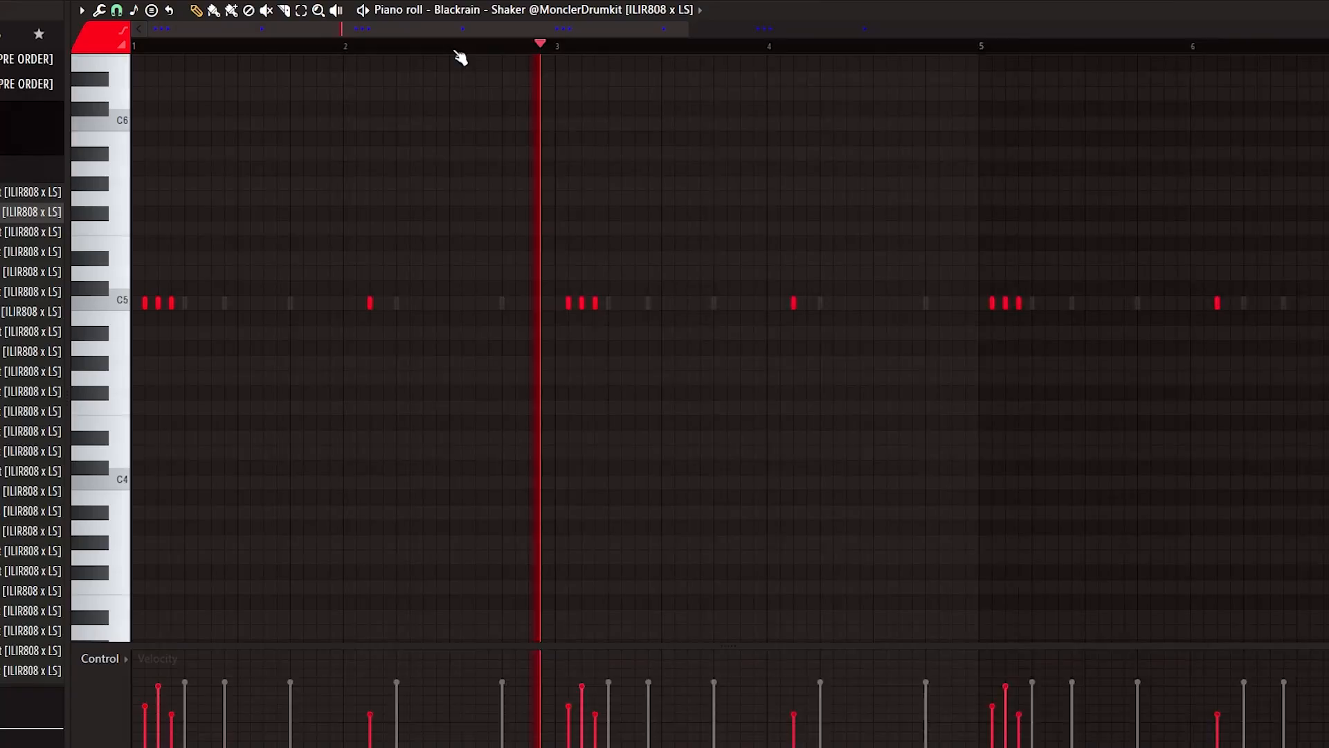
scroll(460, 57, "up", 1)
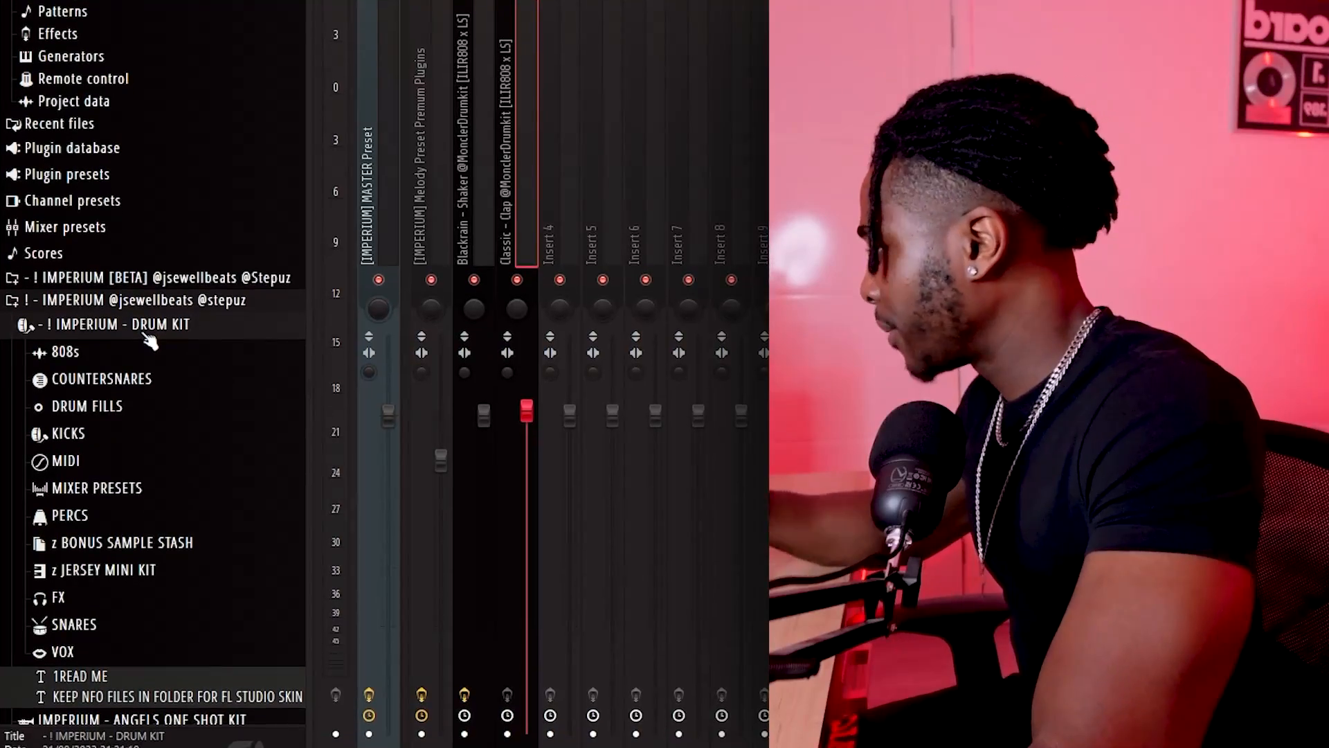
Open the KICKS folder of the IMPERIUM drum kit and choose the Subway Kick sample.
scroll(107, 547, "down", 3)
left_click(104, 333)
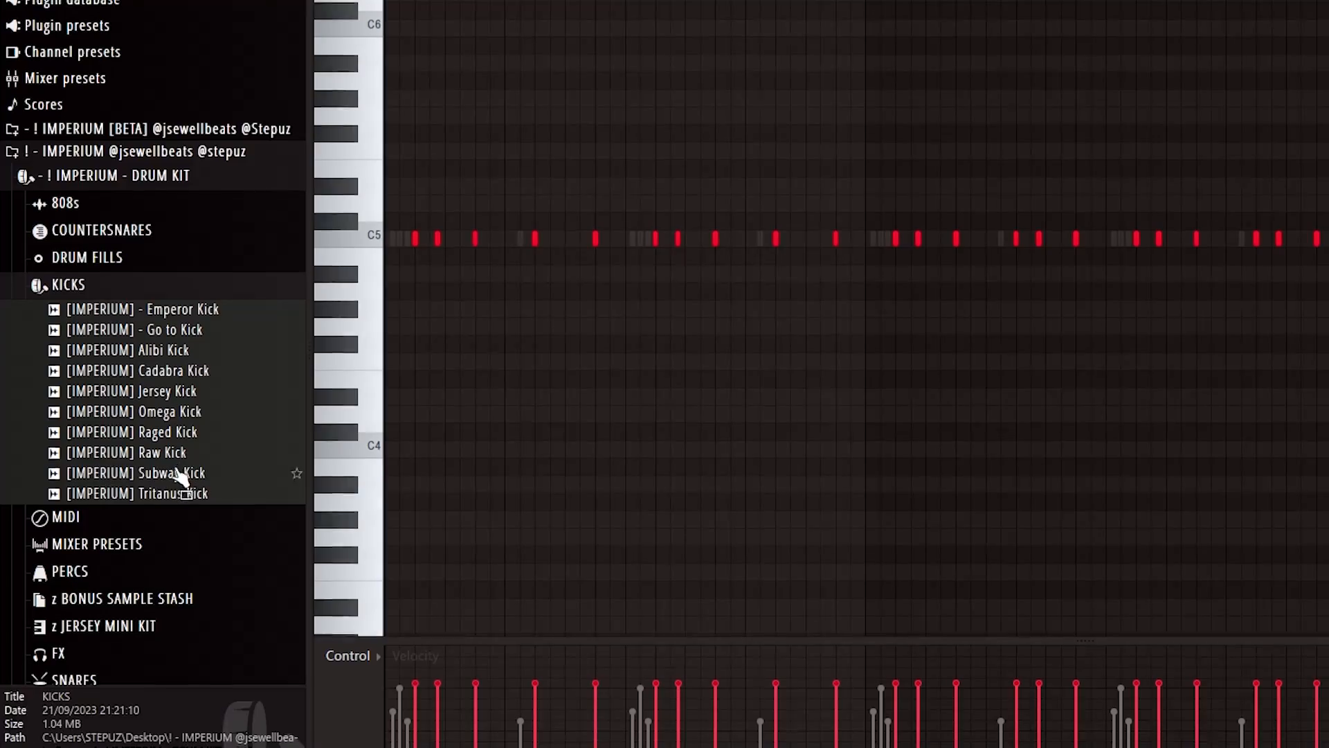
left_click(178, 475)
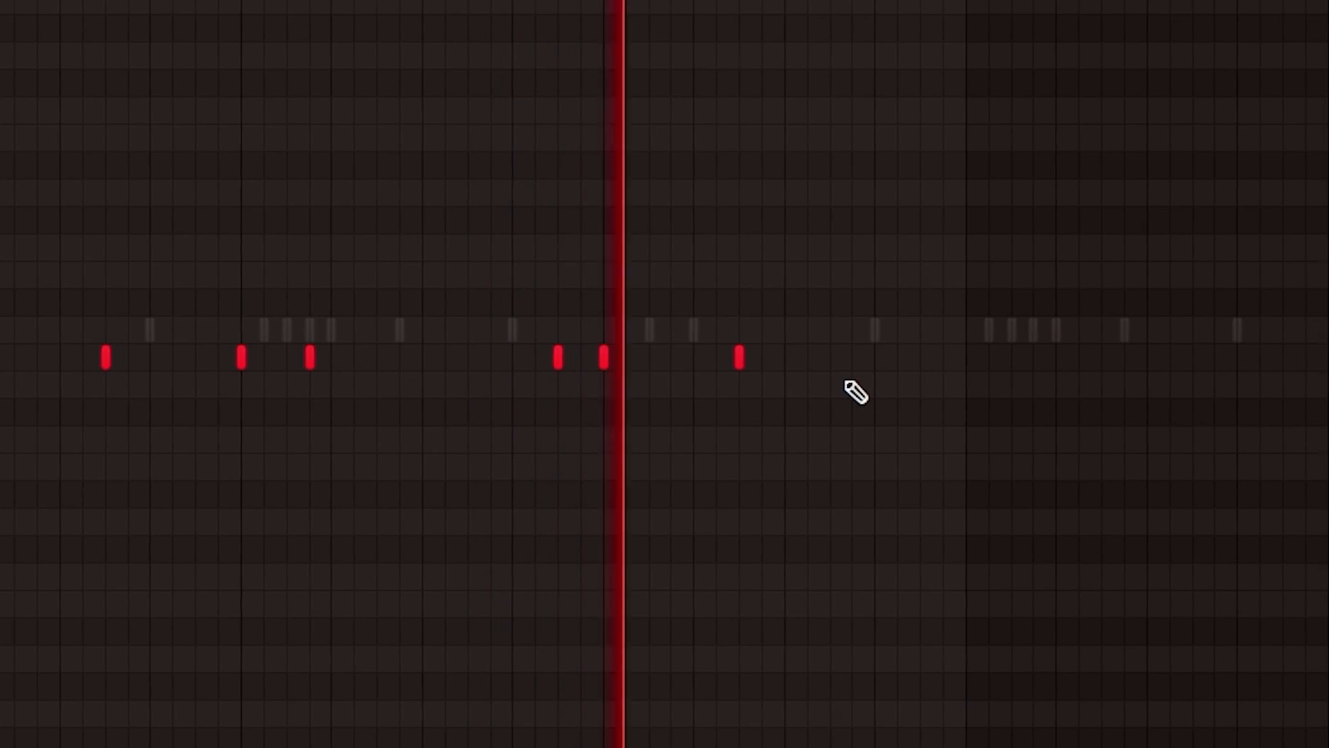
Add further kick hits on B4 around the claps and shakers to continue the kick pattern past bar 5.
left_click(801, 375)
left_click(939, 358)
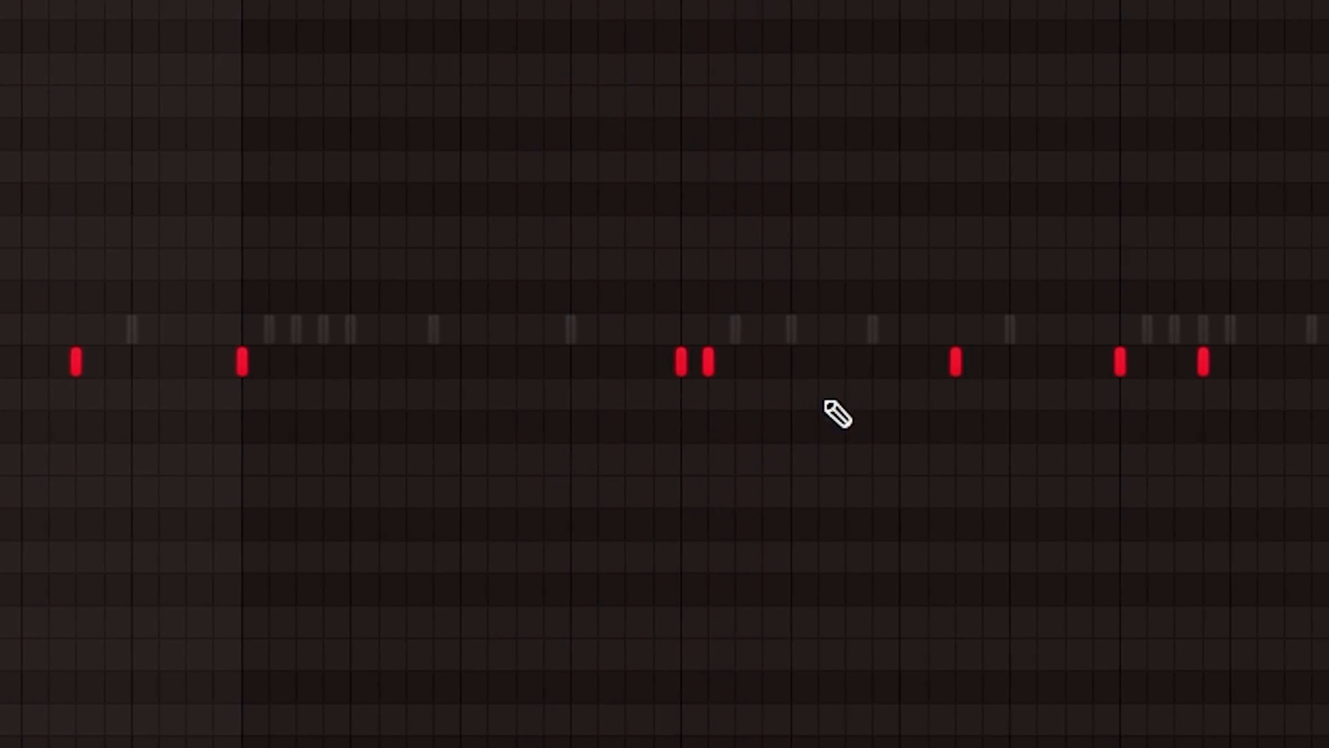
left_click(763, 329)
right_click(763, 329)
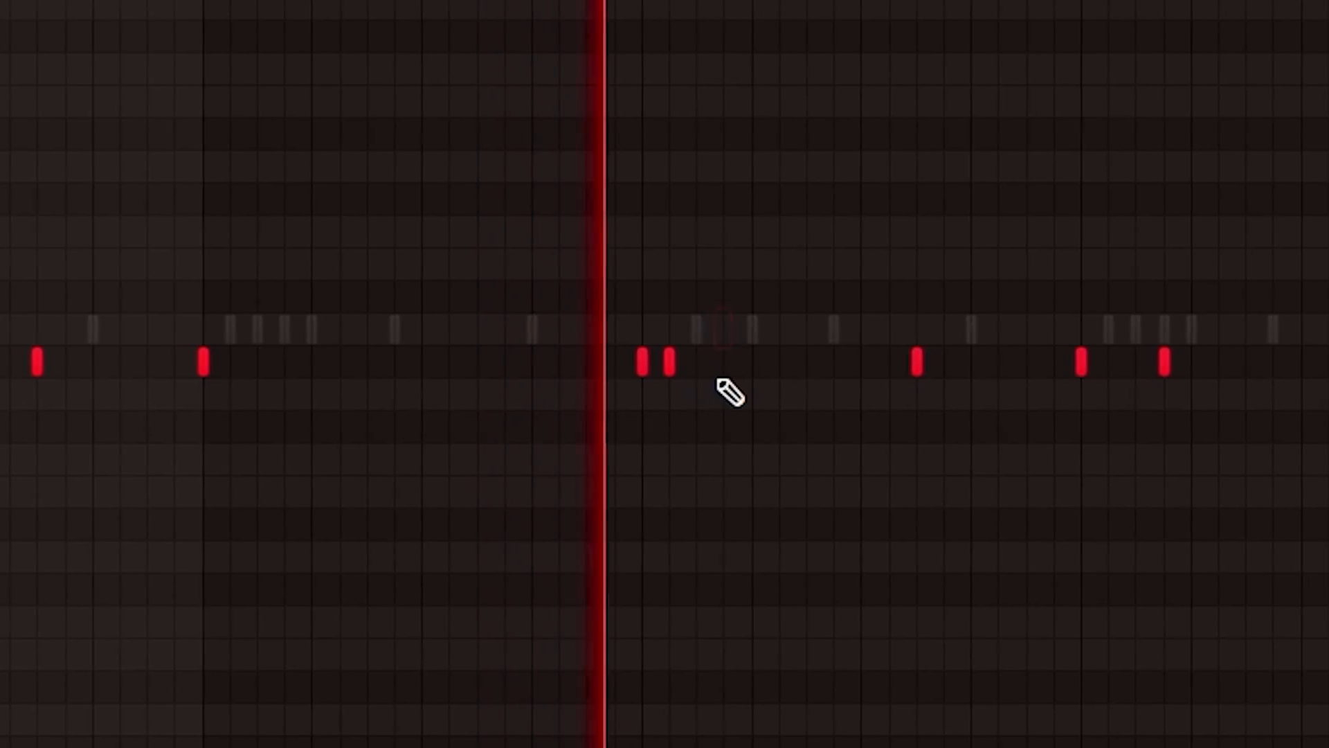
left_click(723, 361)
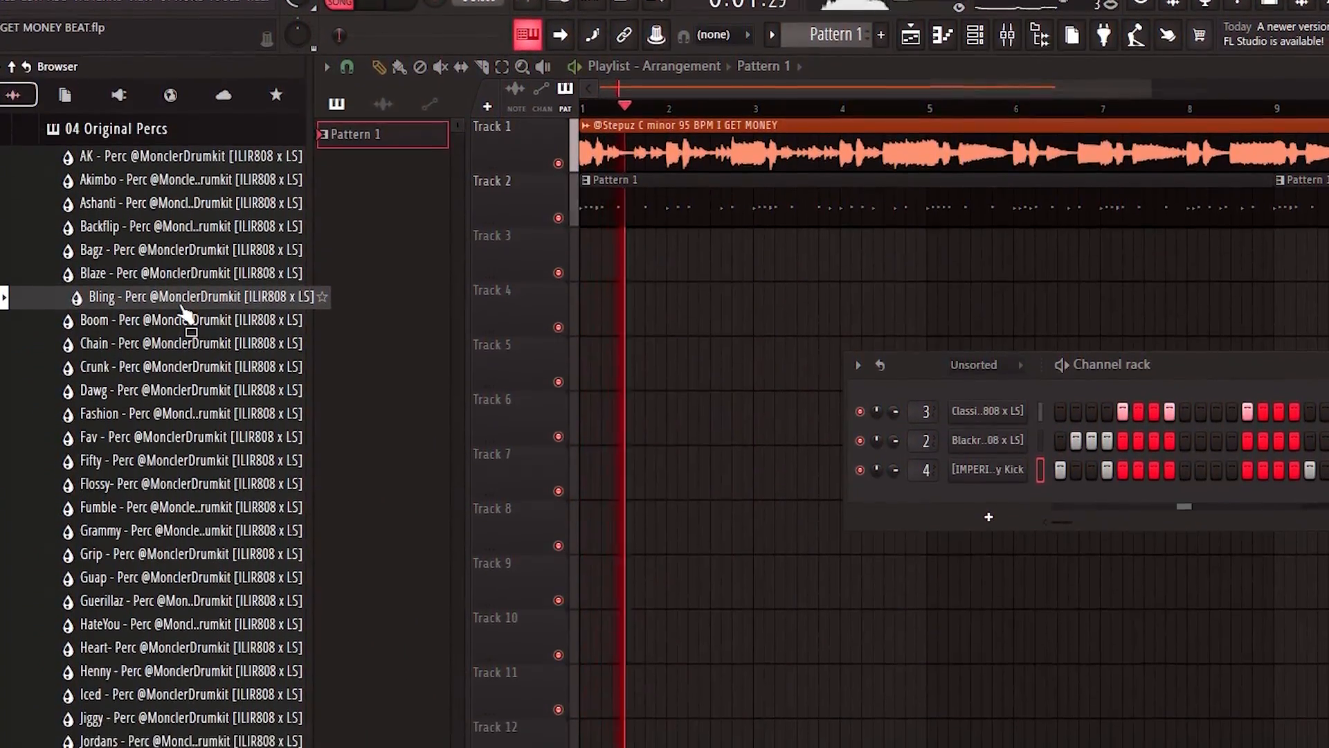
Load the Bling Perc sample with a C5 hit at bar 3, and place Guerillaz Perc hits on A#4.
left_click_drag(183, 315, 980, 470)
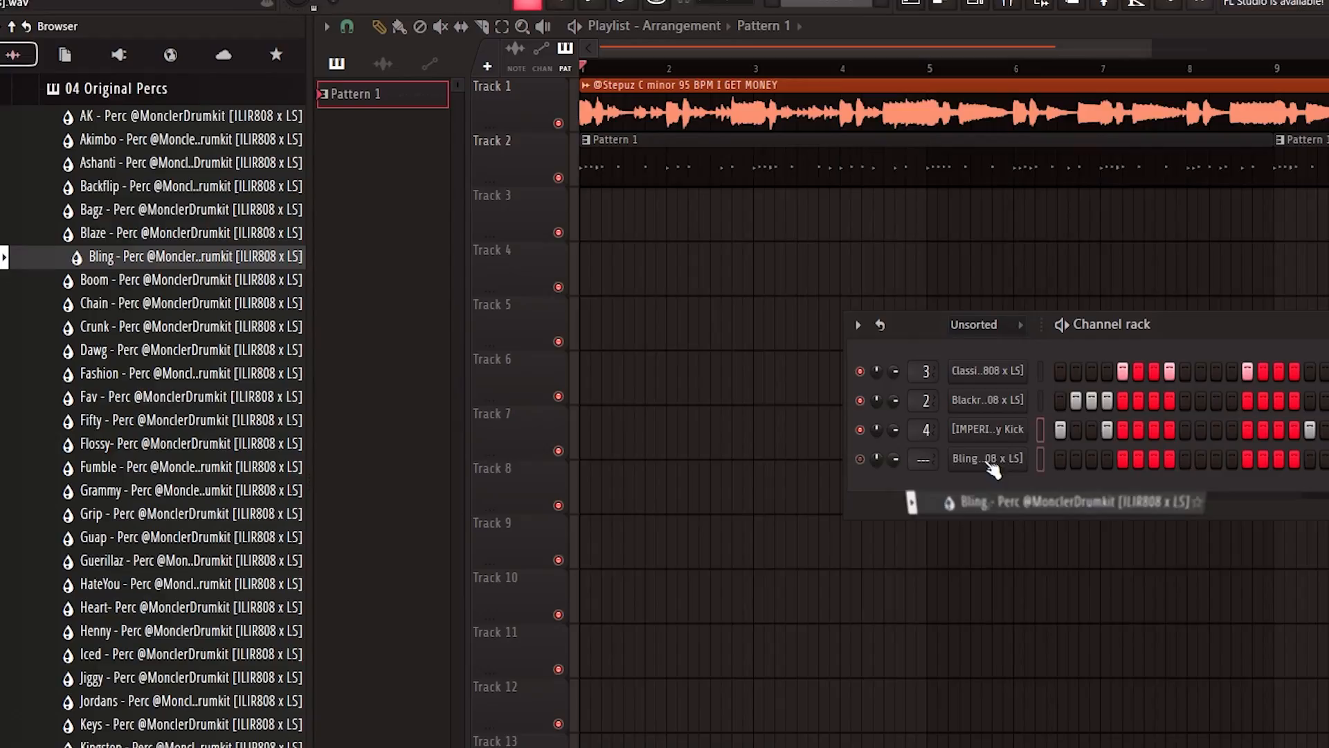
key("F7")
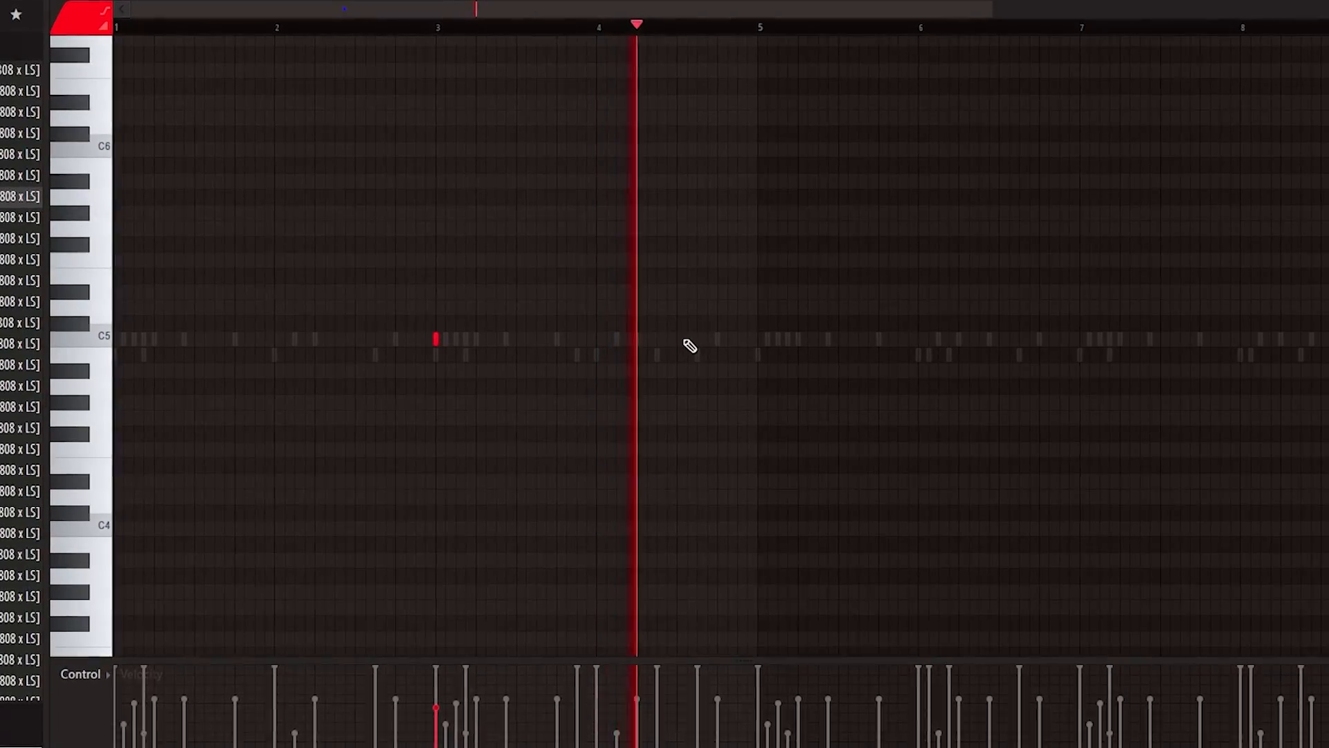
key("F6")
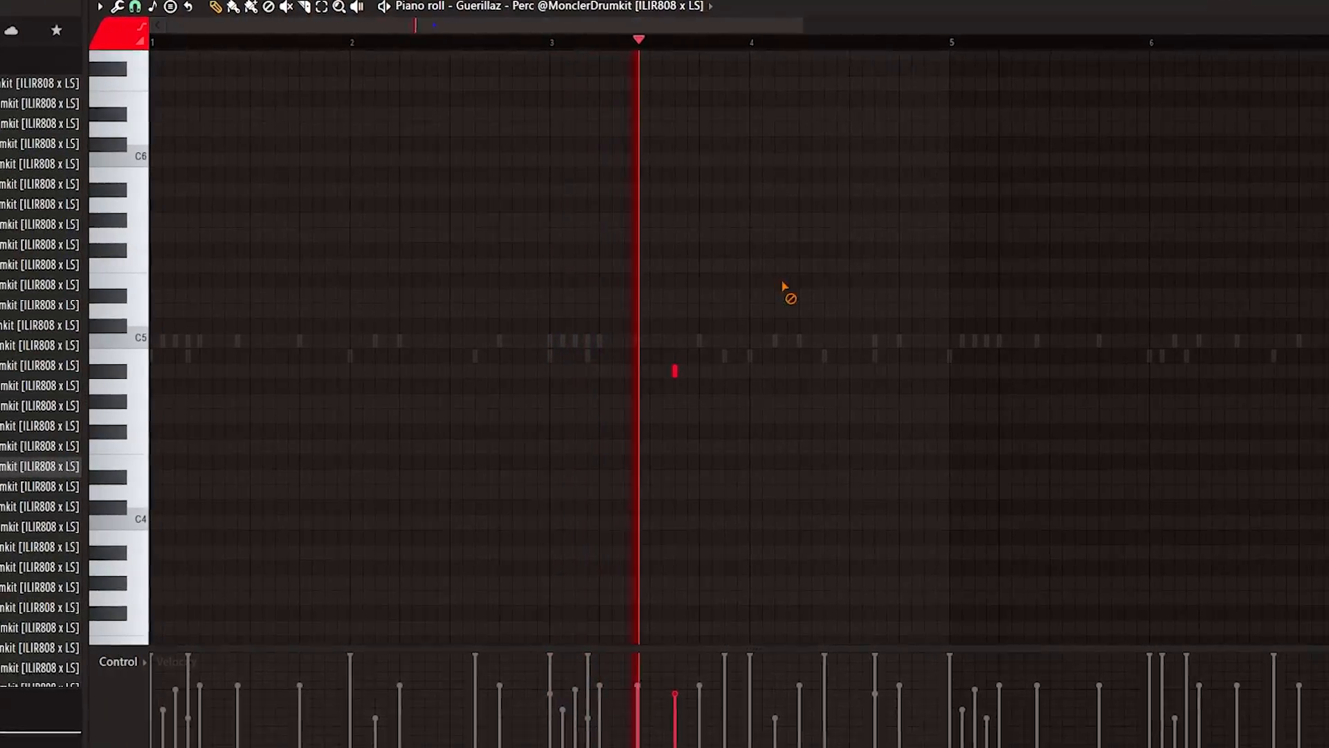
left_click_drag(897, 375, 620, 389)
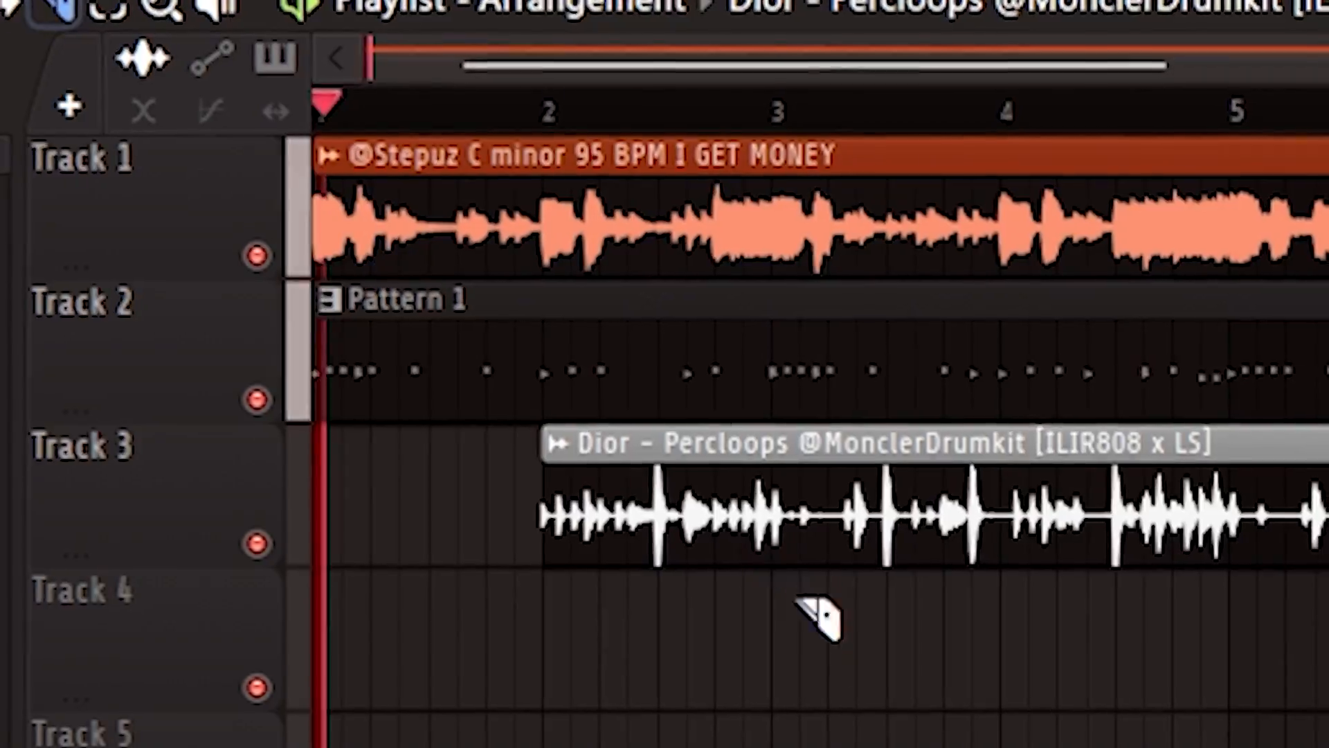
Slice the Dior percussion loop at bar 3 and delete the portion after the cut.
left_click(746, 485)
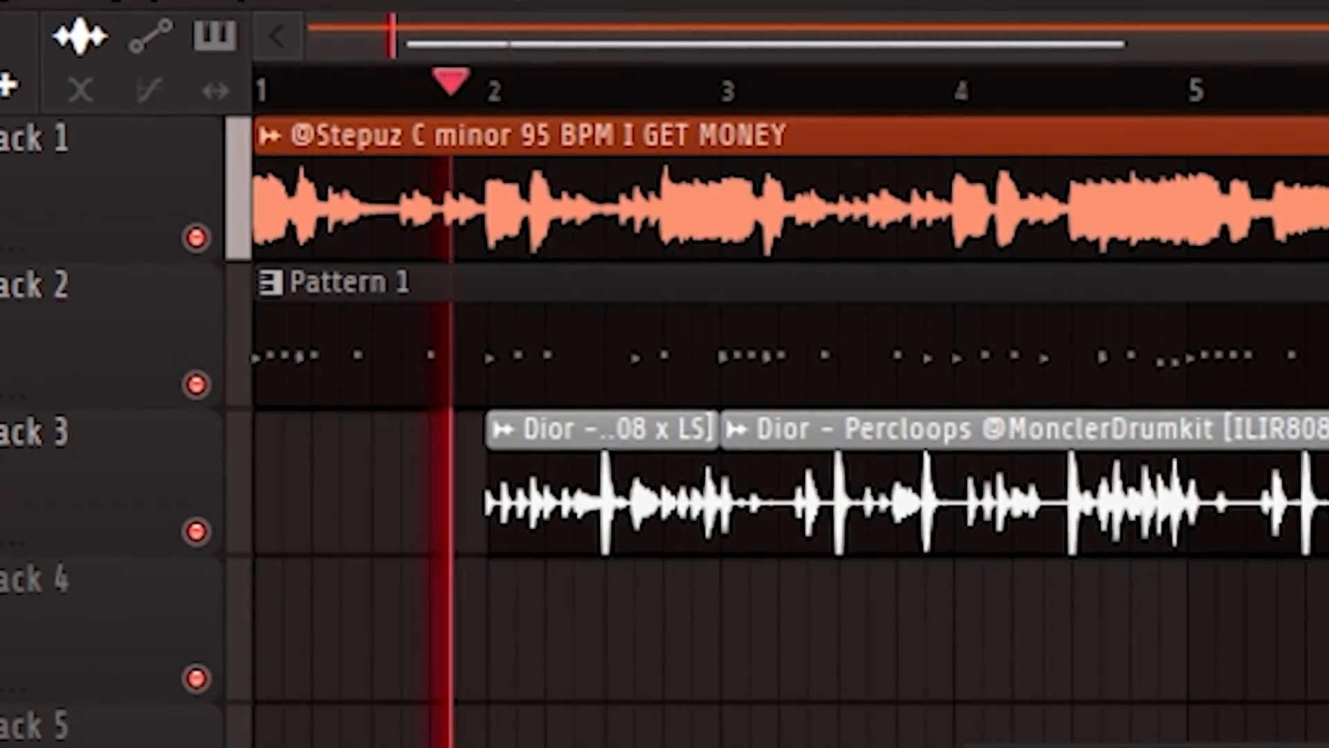
right_click(936, 523)
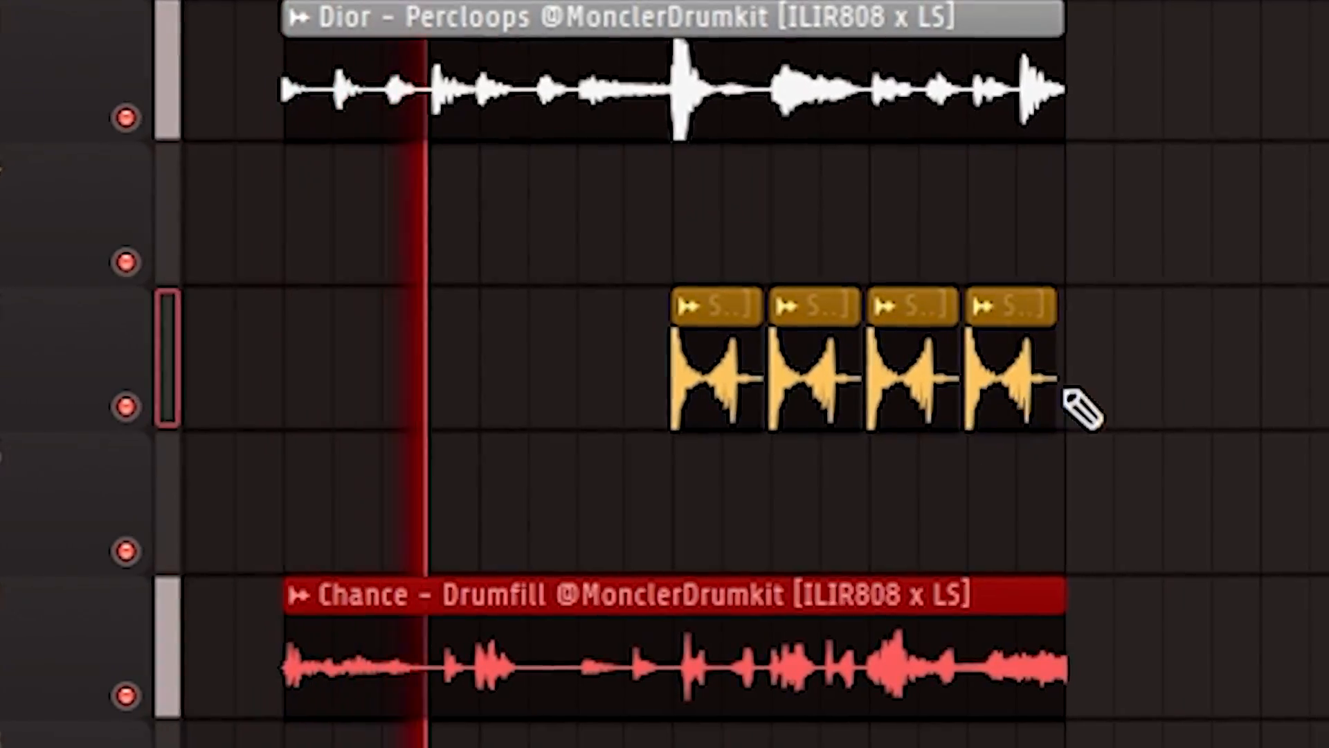
Stretch the Scratch FX multiplier automation across the four scratch clips and shape it into a rising curve.
double_click(1003, 380)
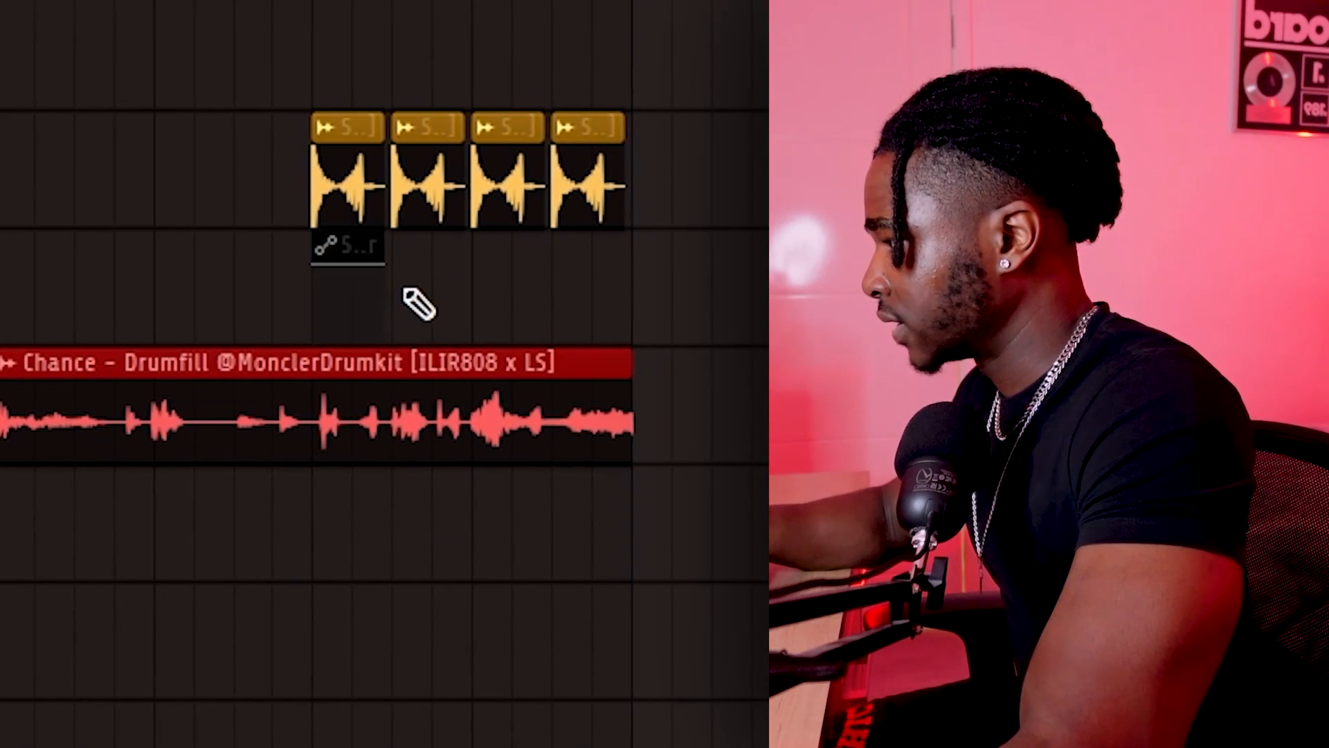
left_click_drag(383, 264, 606, 265)
left_click_drag(262, 269, 259, 319)
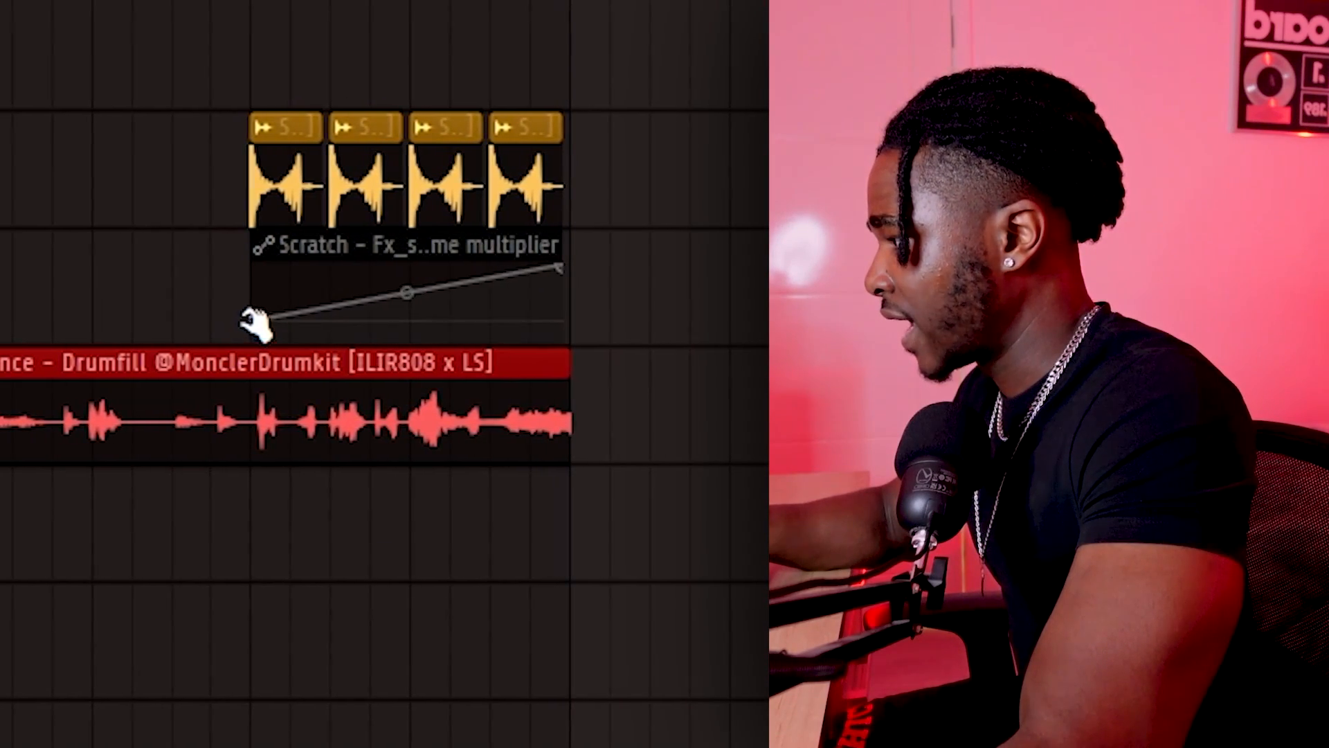
left_click_drag(407, 292, 386, 276)
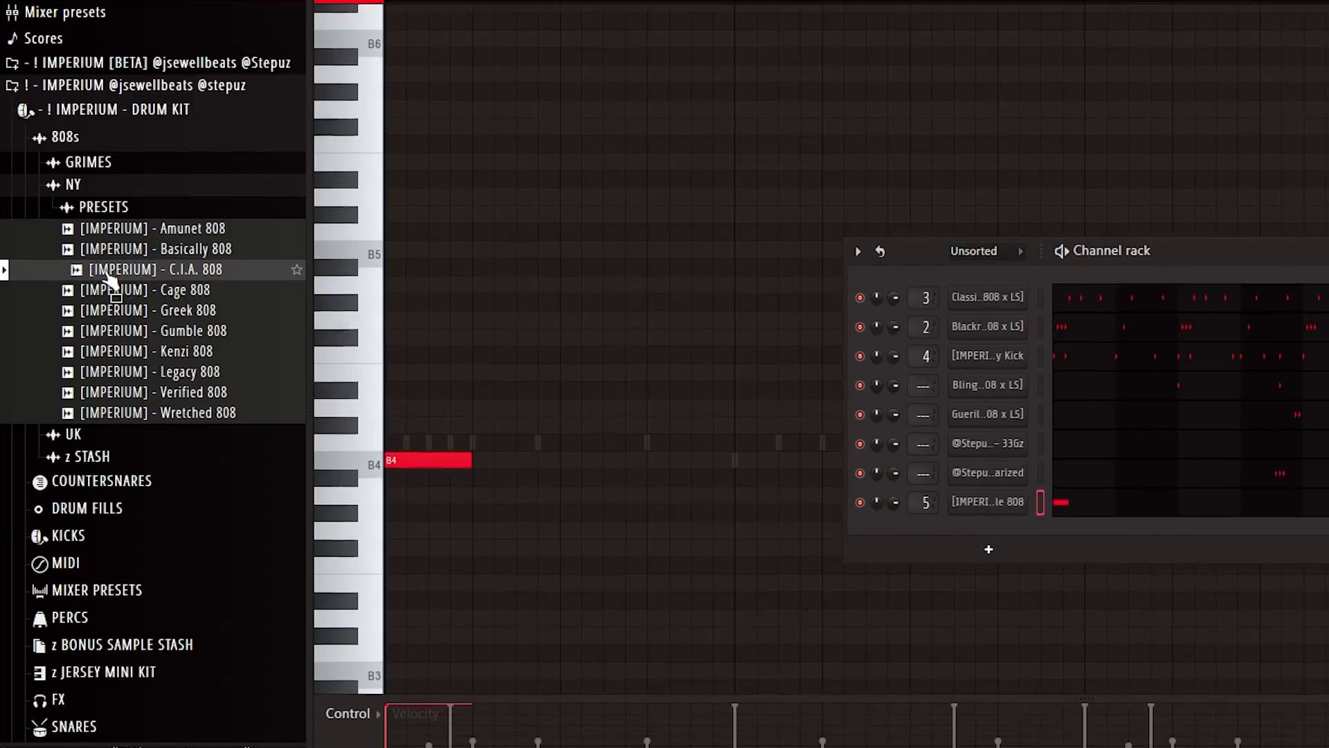
Swap the 808 channel's sample for C.I.A. 808 and add short G5 and F#5 notes above its B4 bassline.
left_click_drag(173, 263, 995, 493)
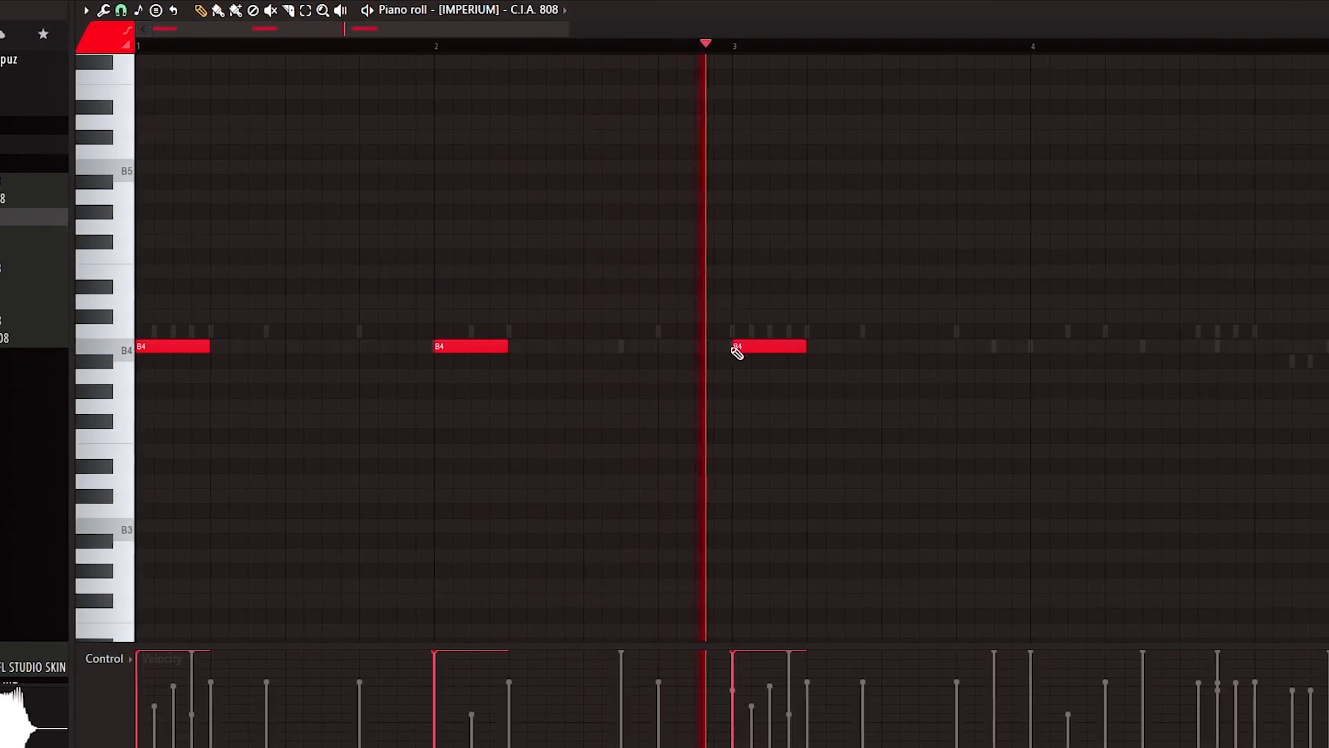
scroll(553, 361, "down", 3, "ctrl")
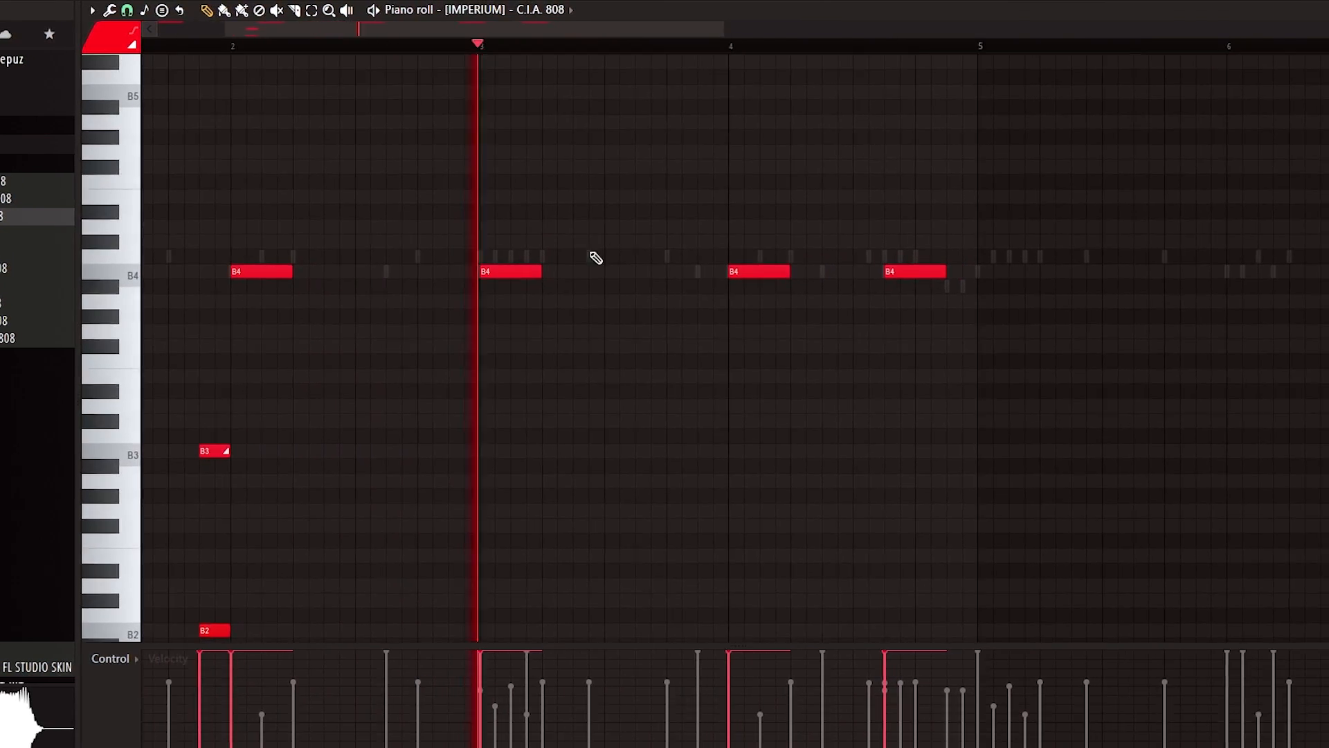
left_click(1151, 237)
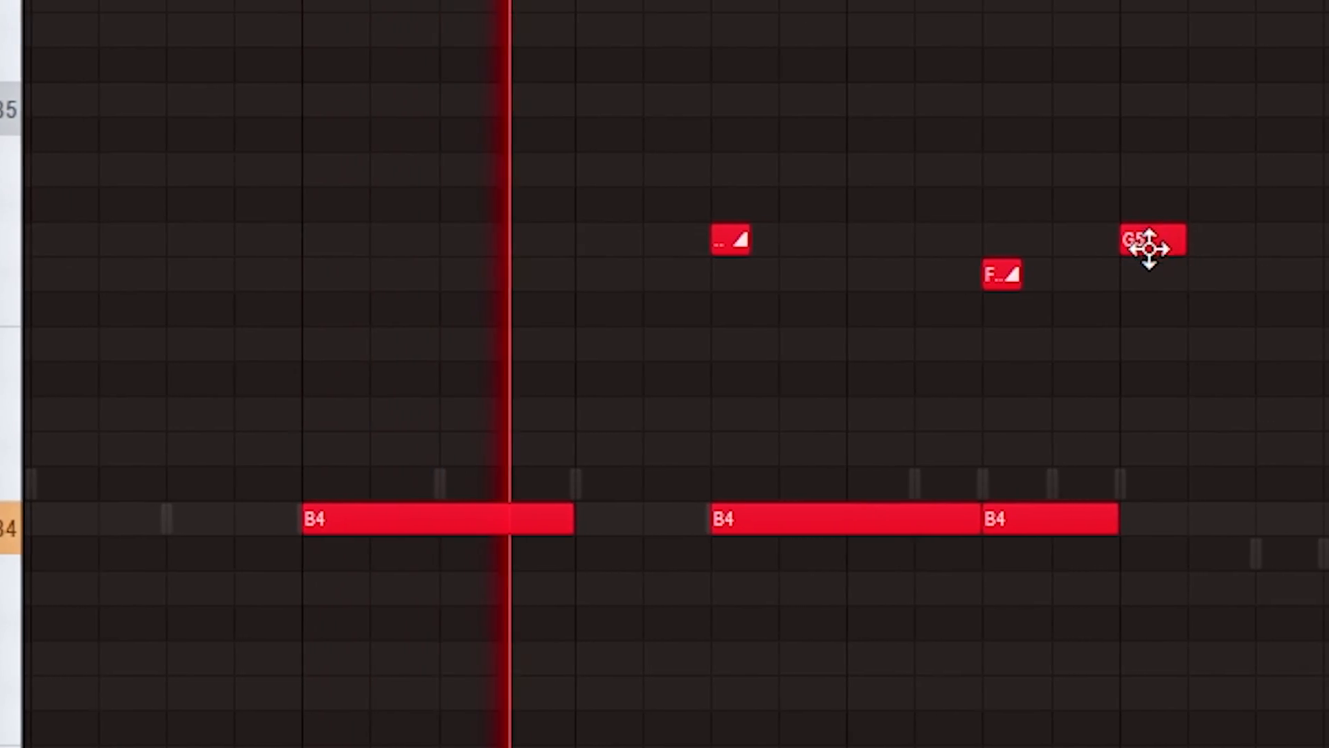
left_click(1128, 273)
left_click(1121, 414)
left_click(1173, 449)
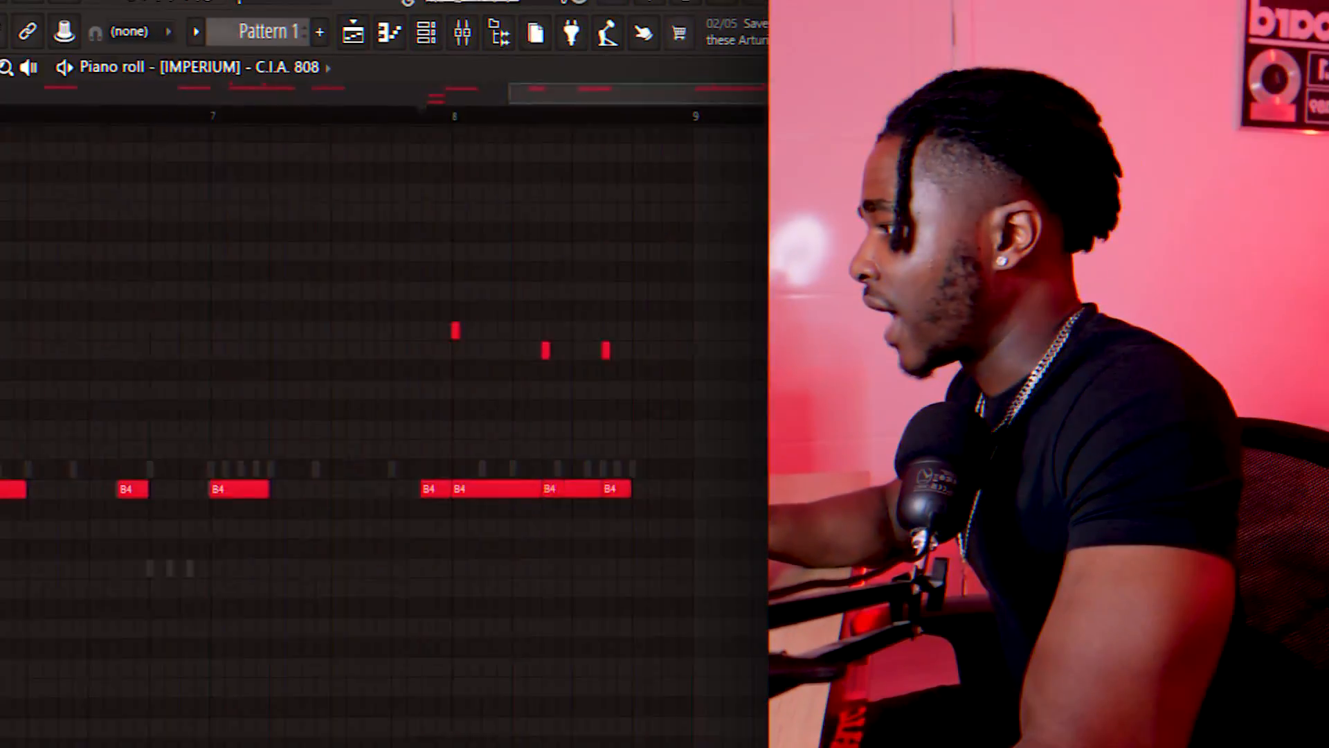
scroll(656, 412, "up", 2)
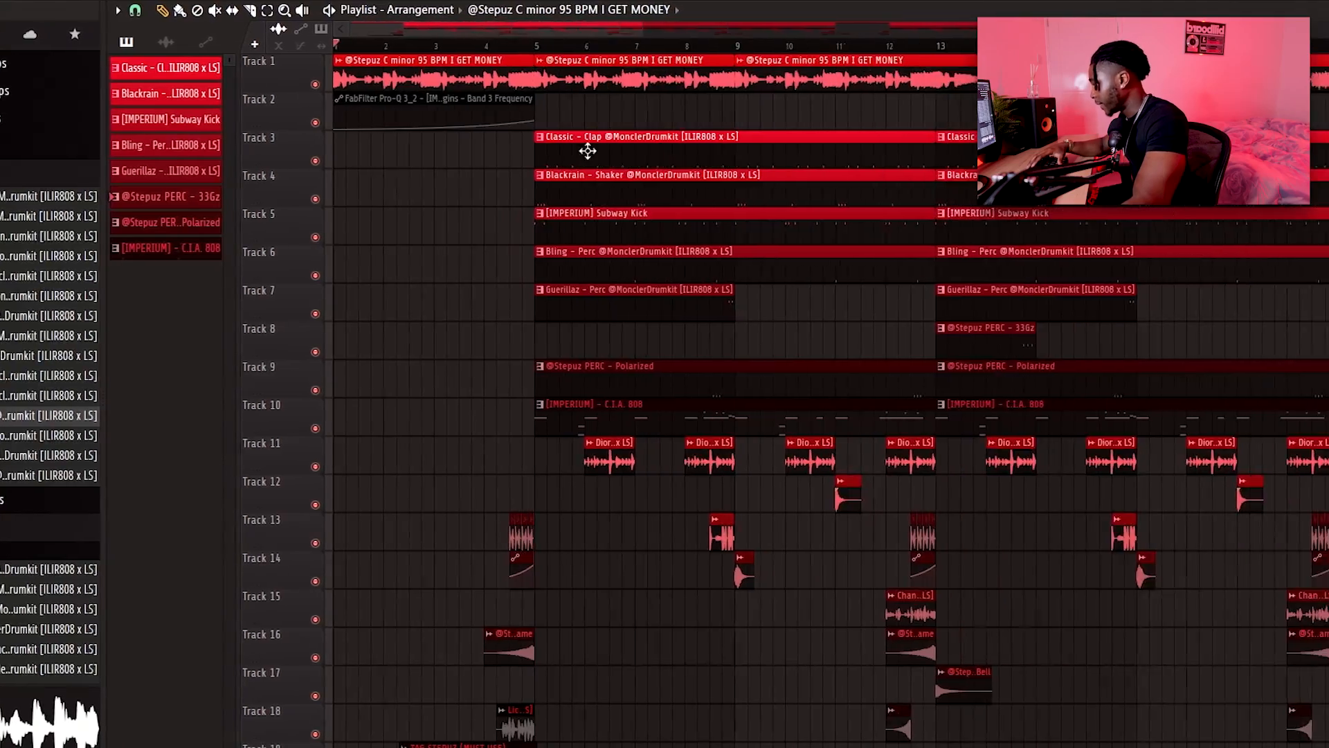
Review the playlist arrangement from the intro through the later sections across all tracks.
scroll(618, 524, "down", 5)
scroll(464, 97, "left", 1)
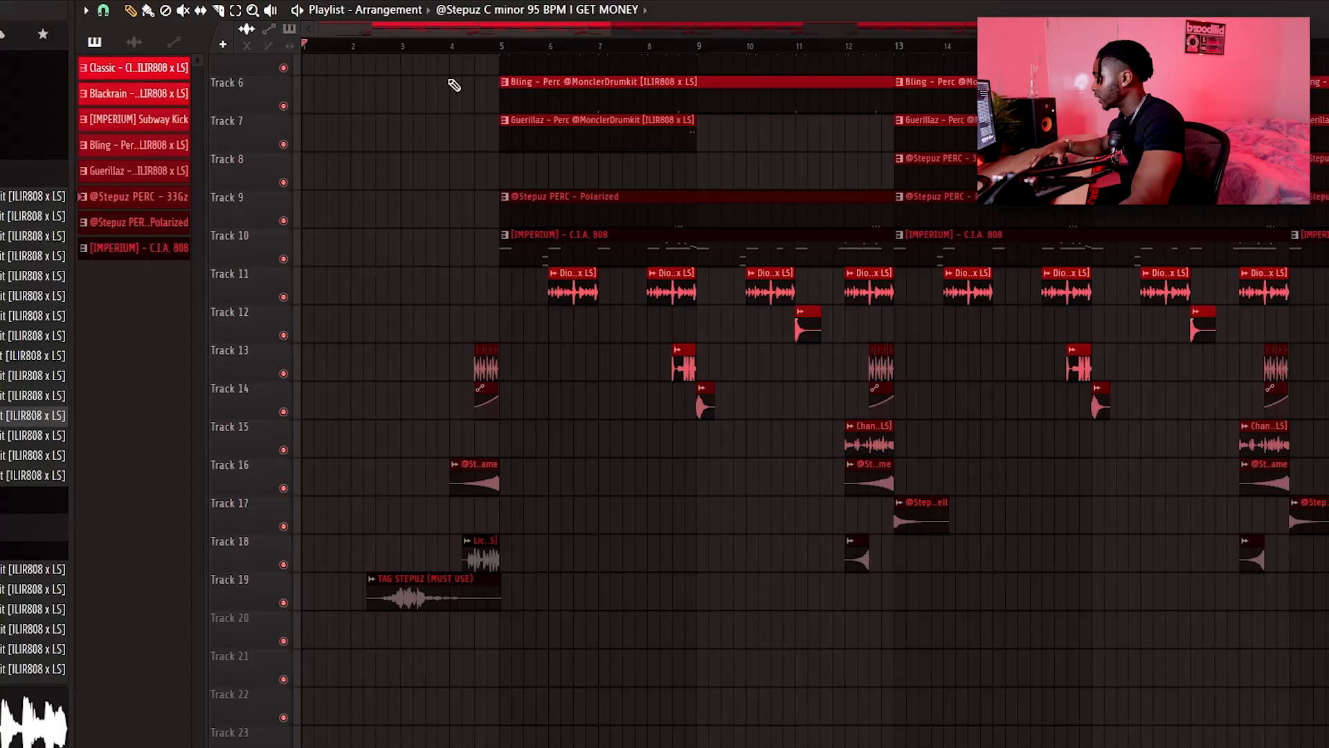
scroll(460, 62, "up", 4)
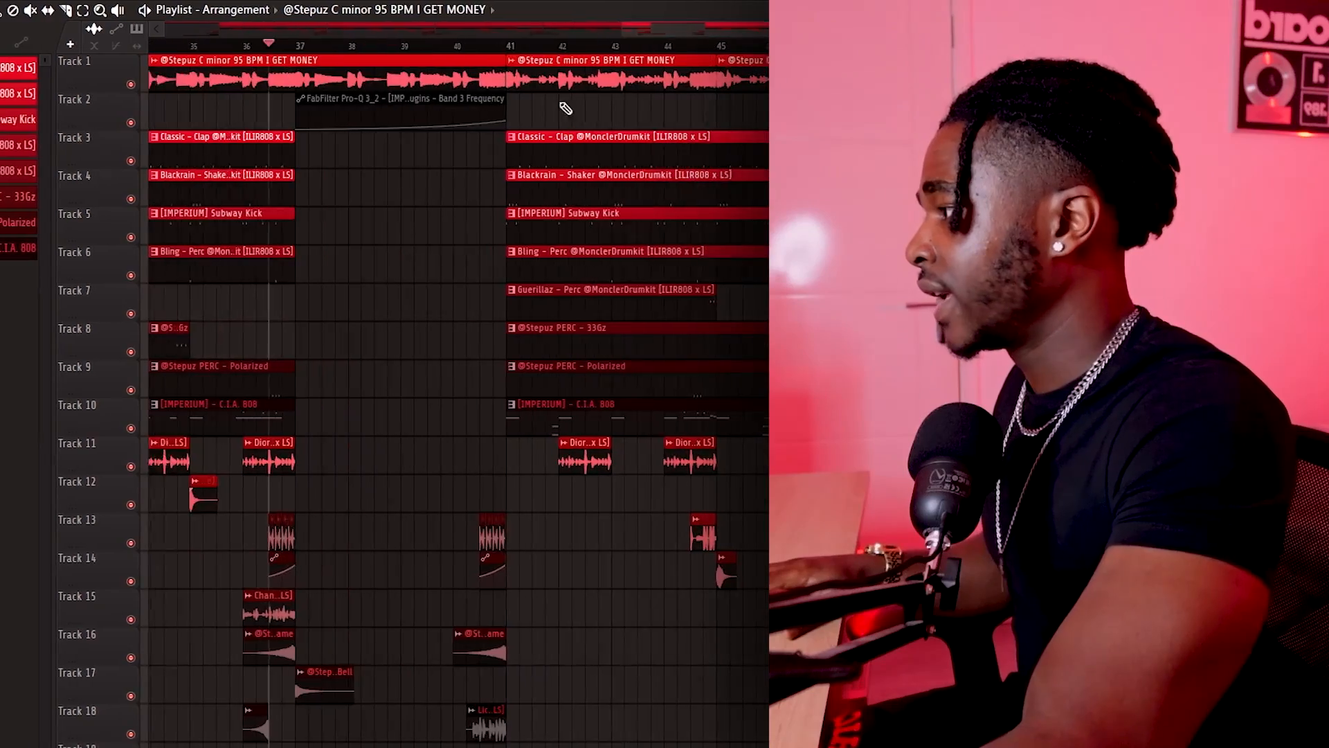
scroll(534, 42, "down", 5)
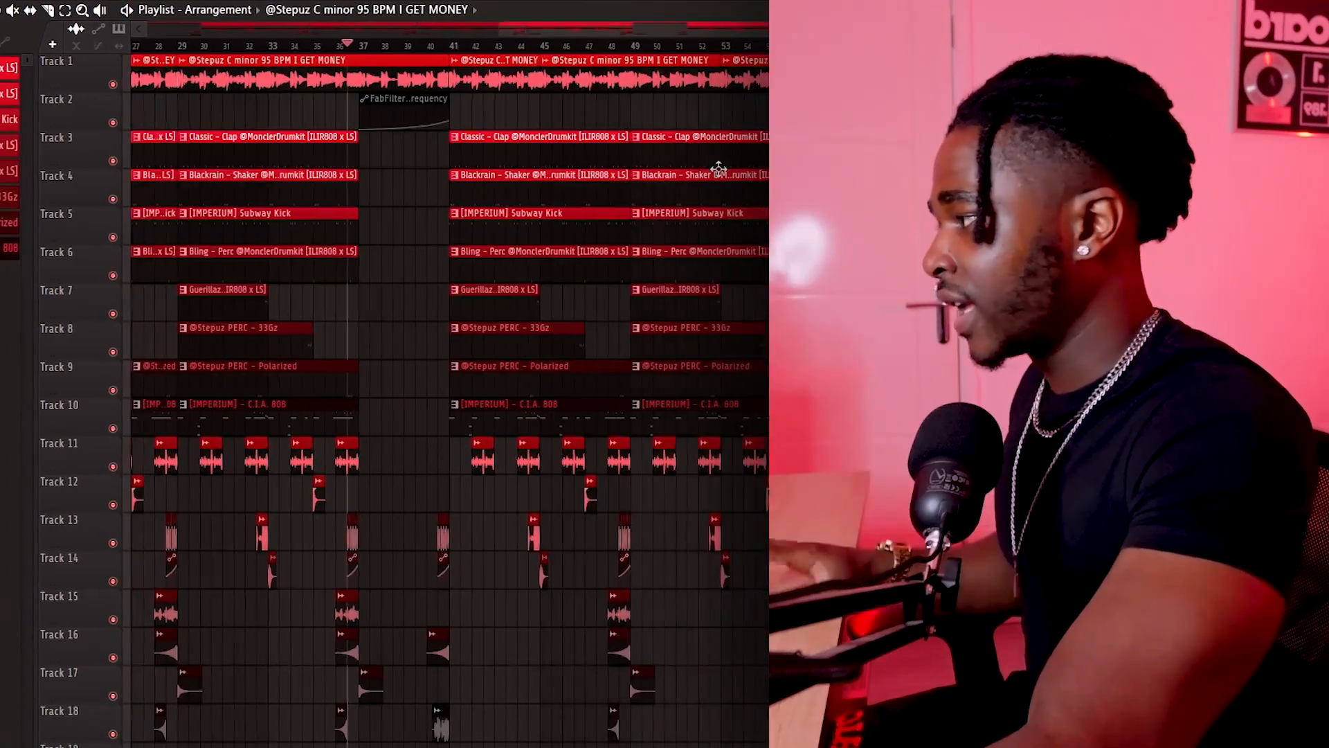
scroll(382, 78, "up", 3)
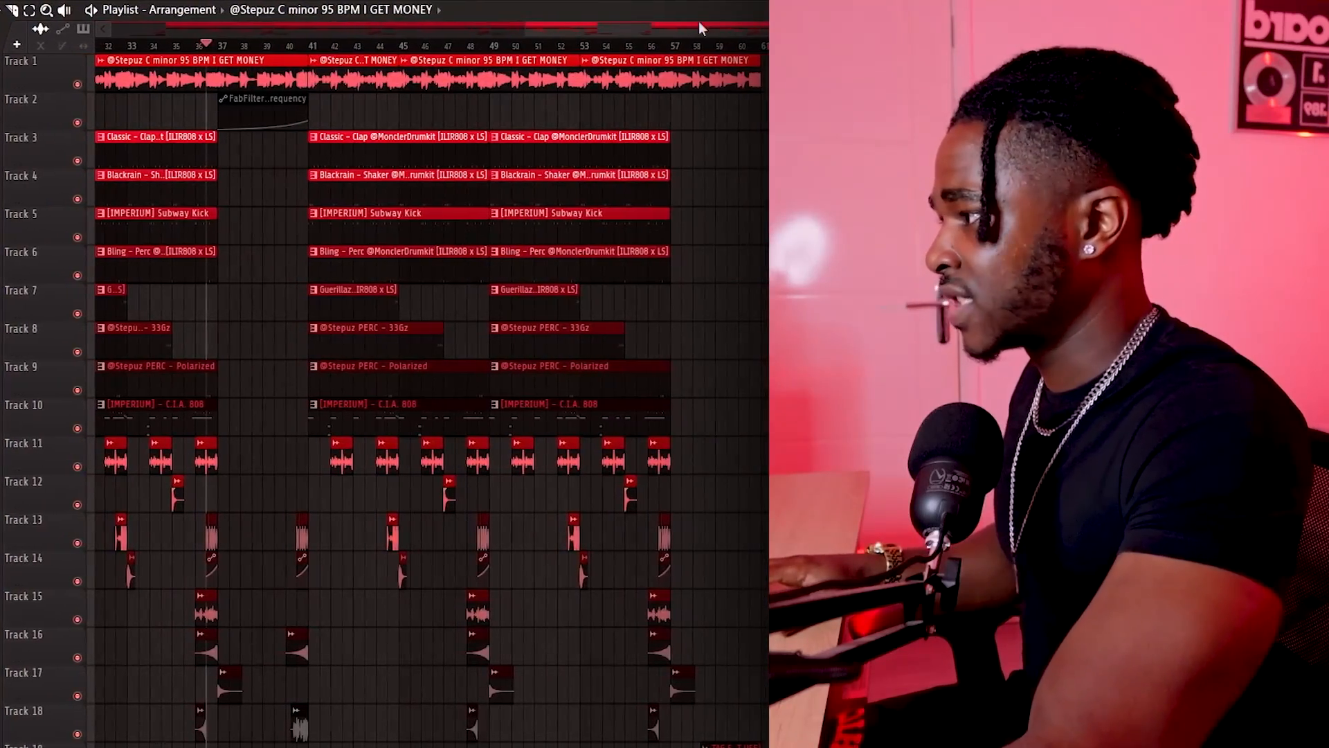